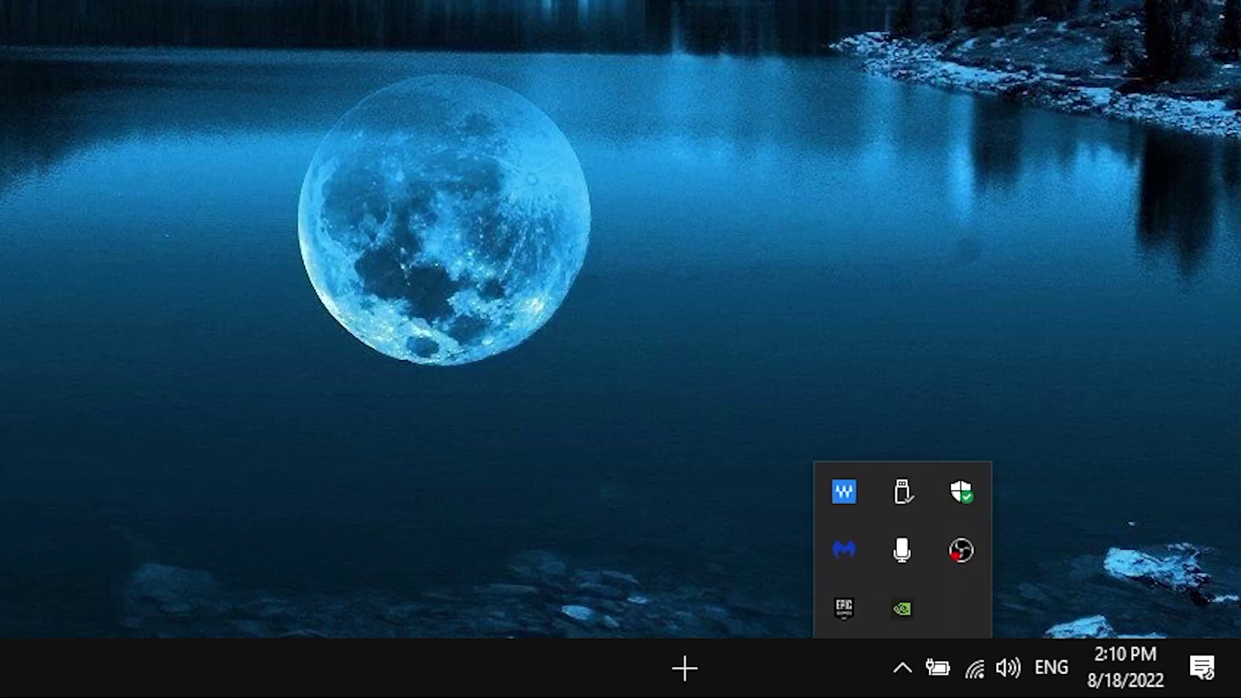
Exit the Epic Games Launcher from its tray icon and confirm the quit prompt.
right_click(844, 608)
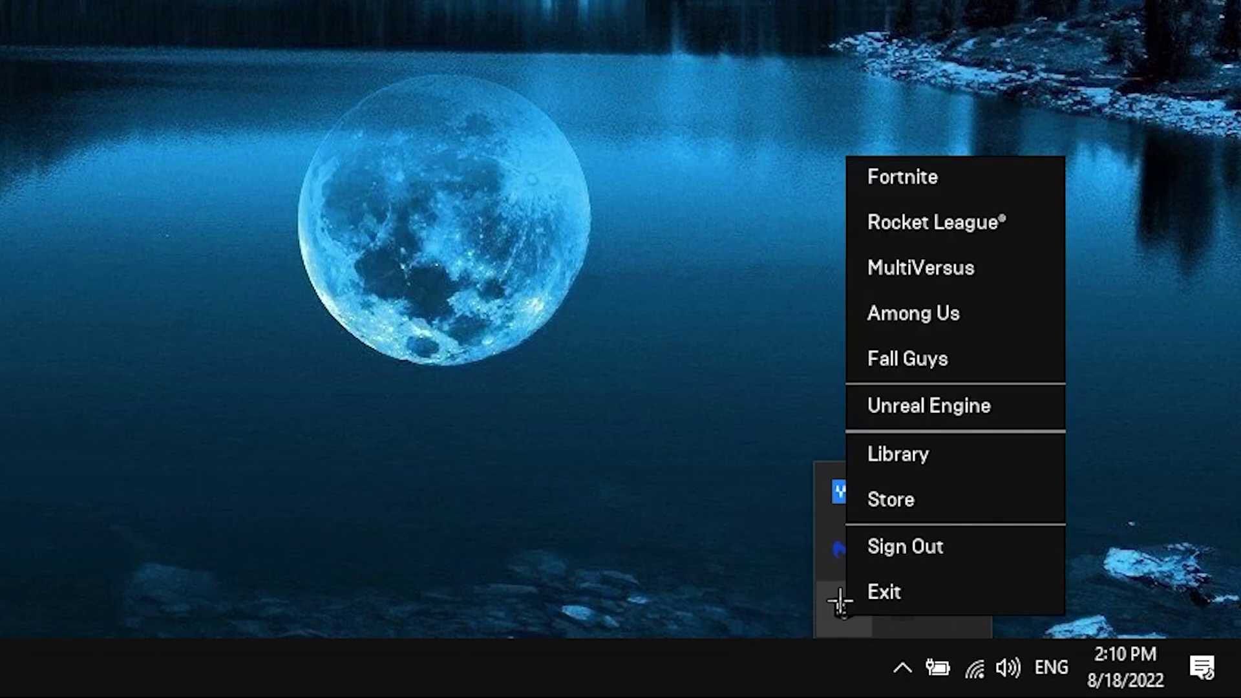
click(899, 594)
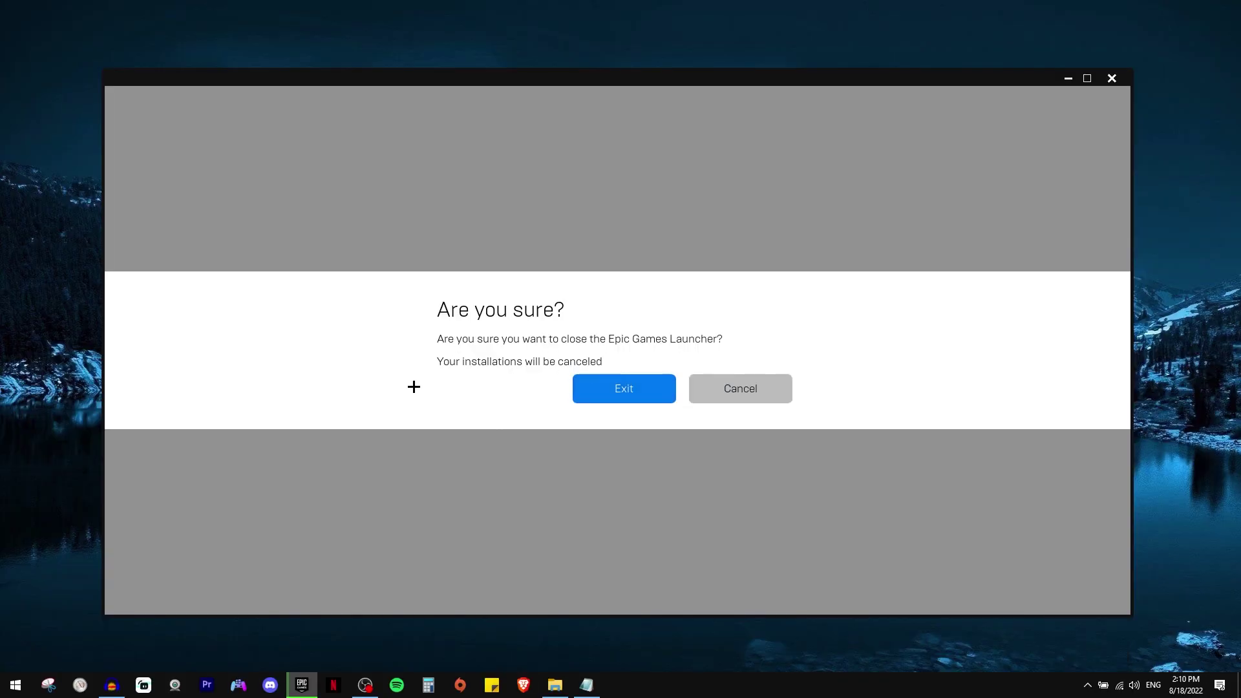
click(640, 391)
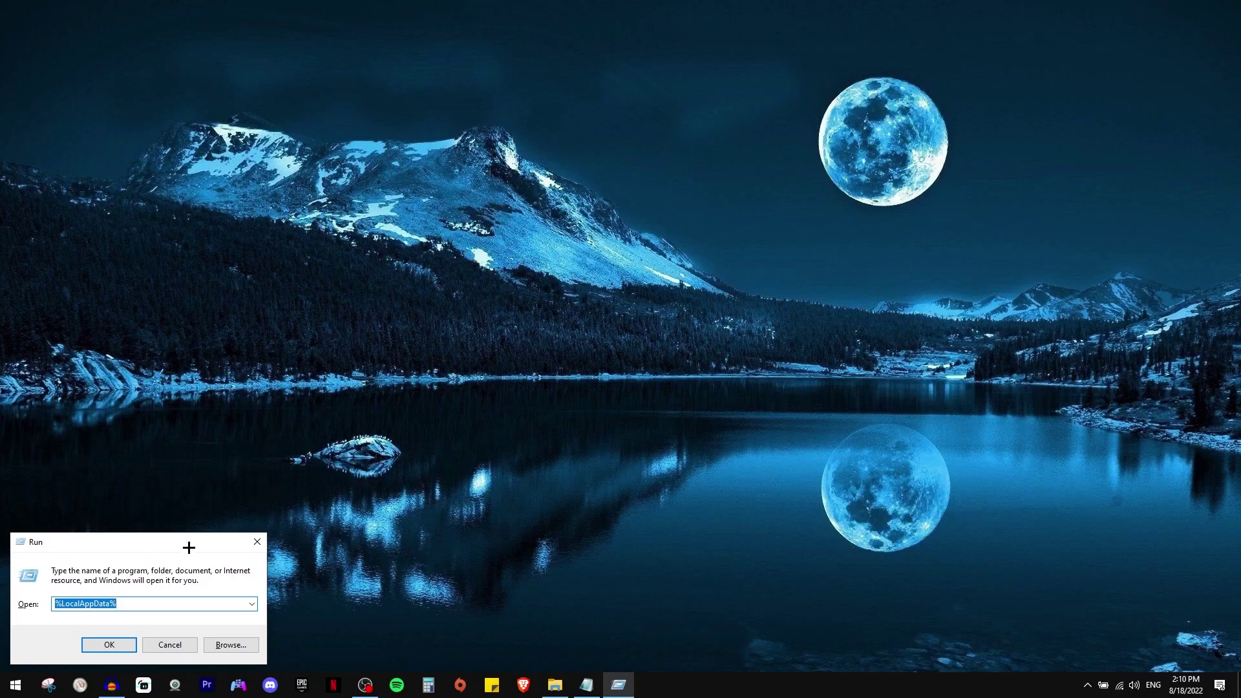
Run %LocalAppData% from the Run dialog to open the AppData\Local folder.
drag(189, 547, 615, 263)
click(598, 323)
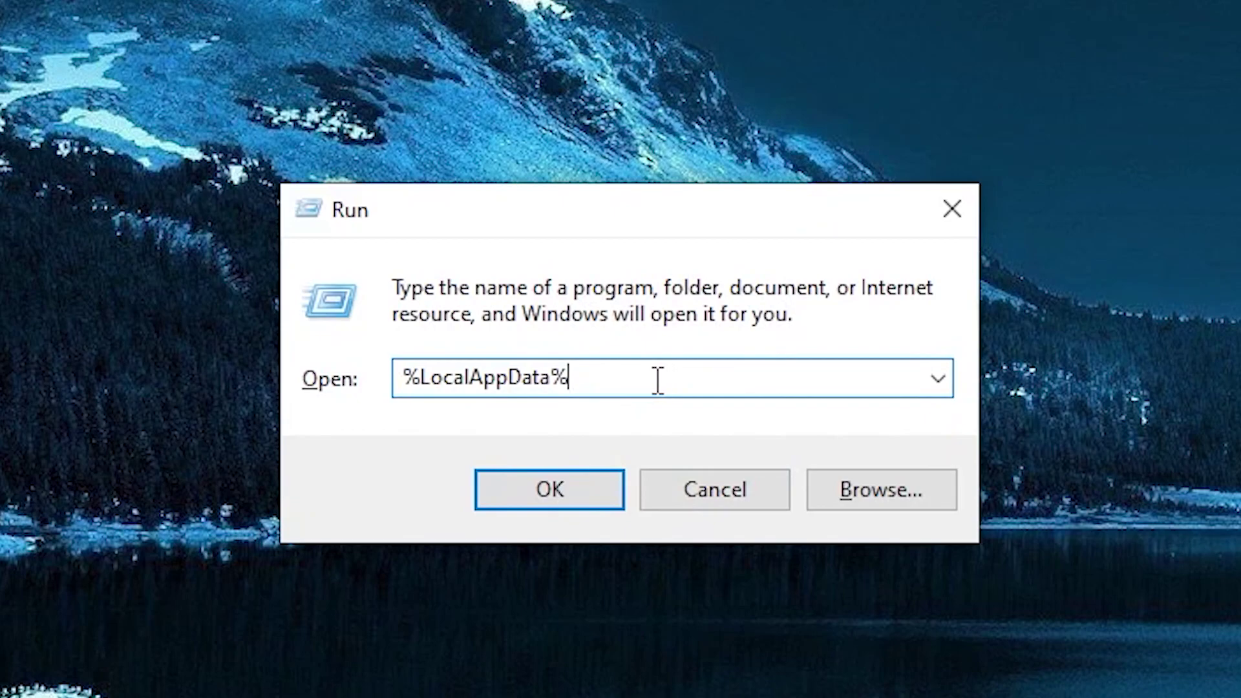
key(ctrl+a)
key(BackSpace)
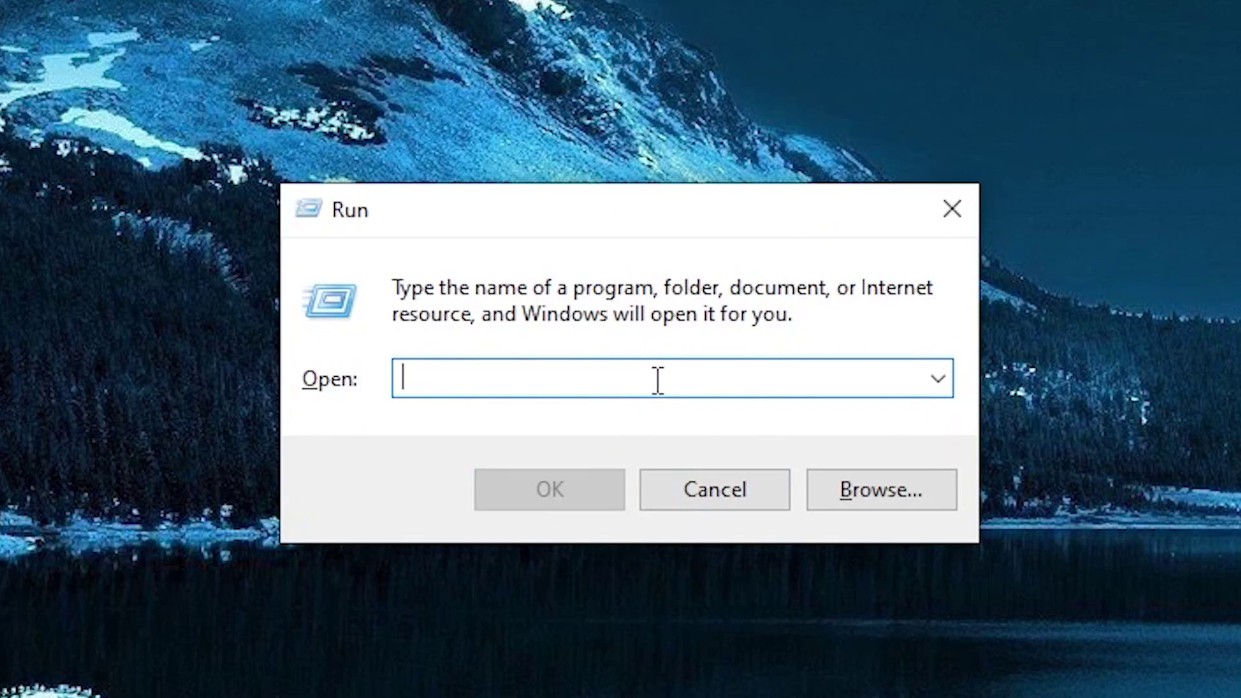
text(%loc)
key(BackSpace)
key(BackSpace)
key(BackSpace)
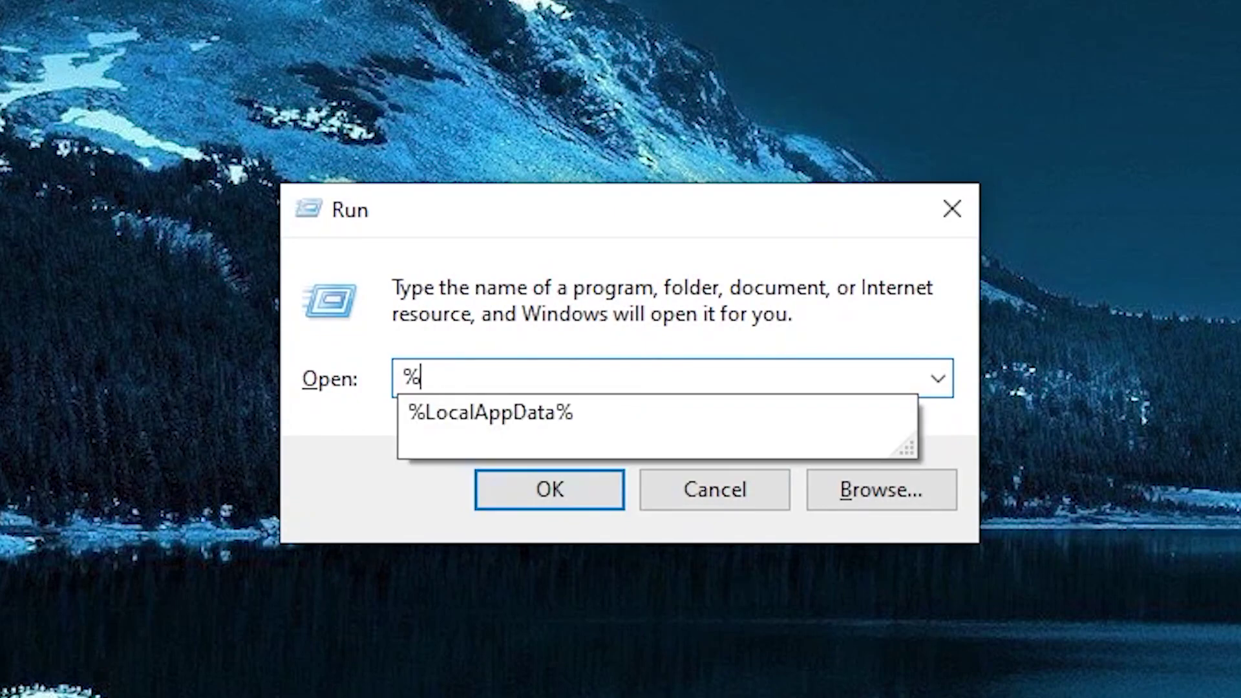
text(LocalAppData%)
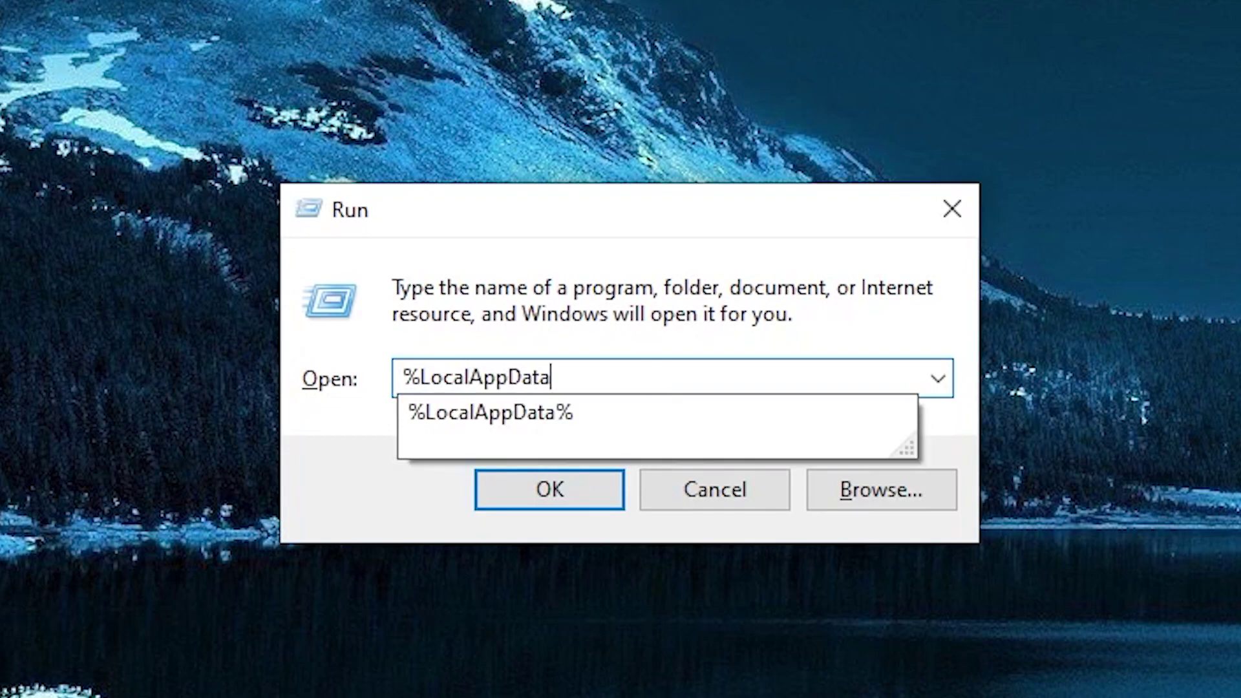
click(576, 499)
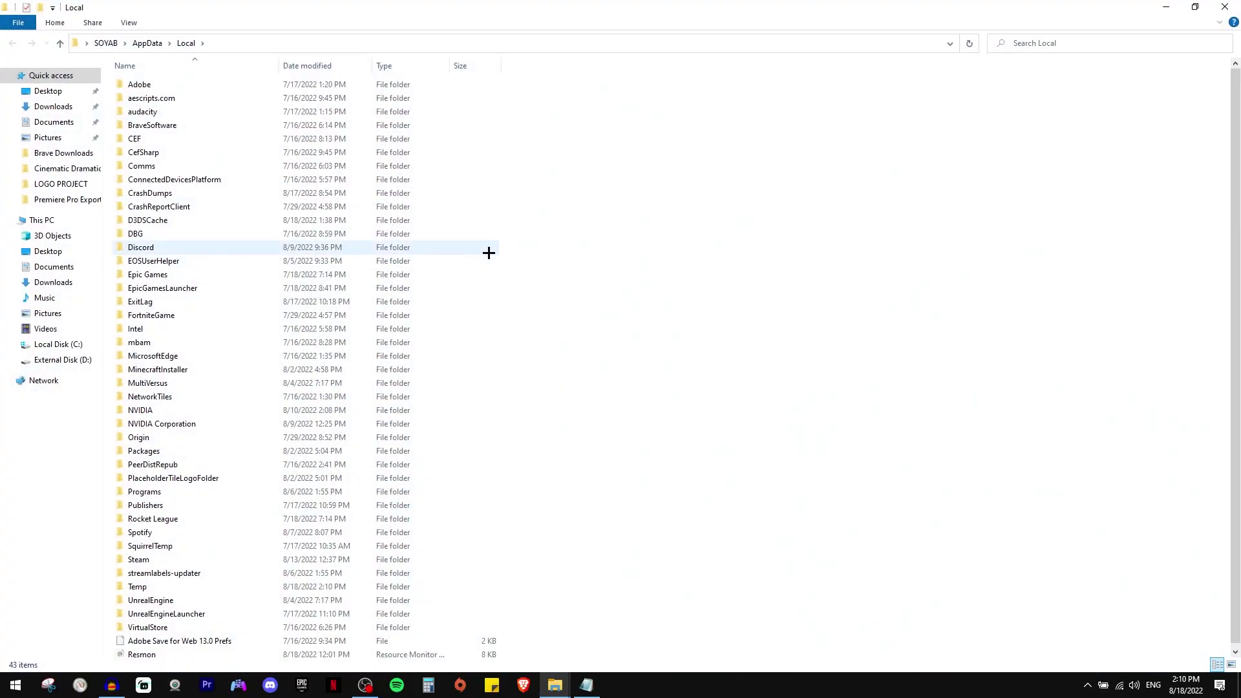
Browse into FortniteGame\Saved\Config\WindowsClient inside AppData\Local.
click(456, 249)
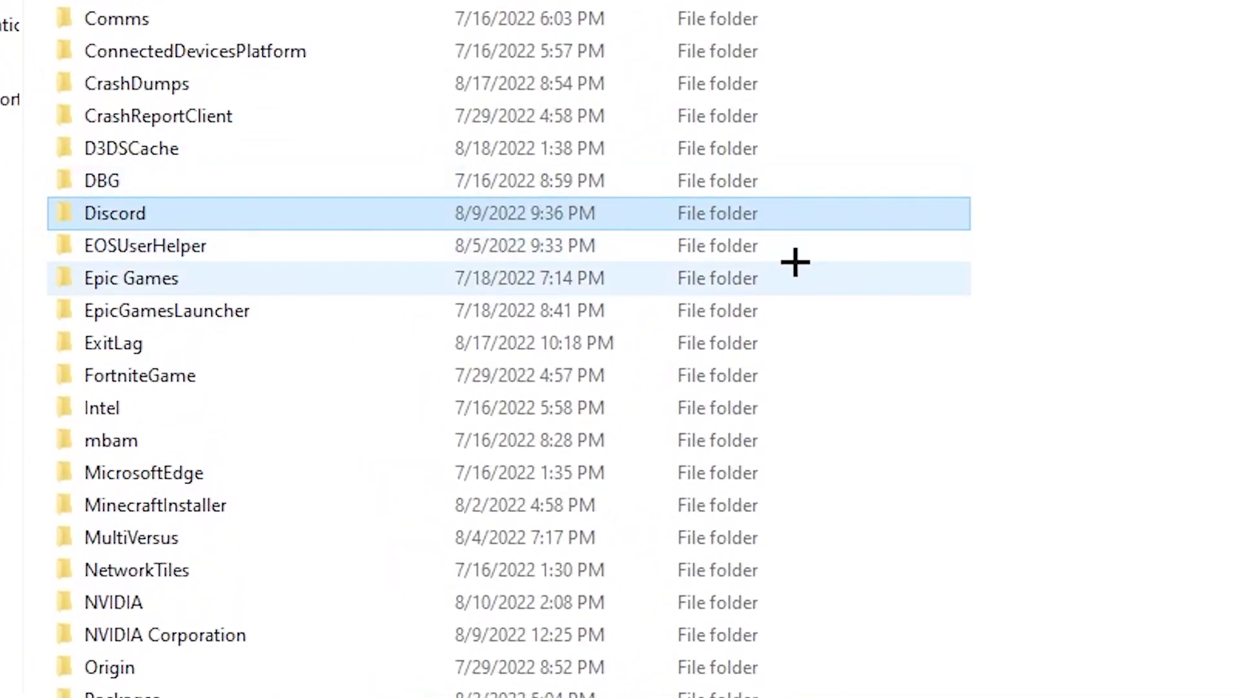
click(140, 376)
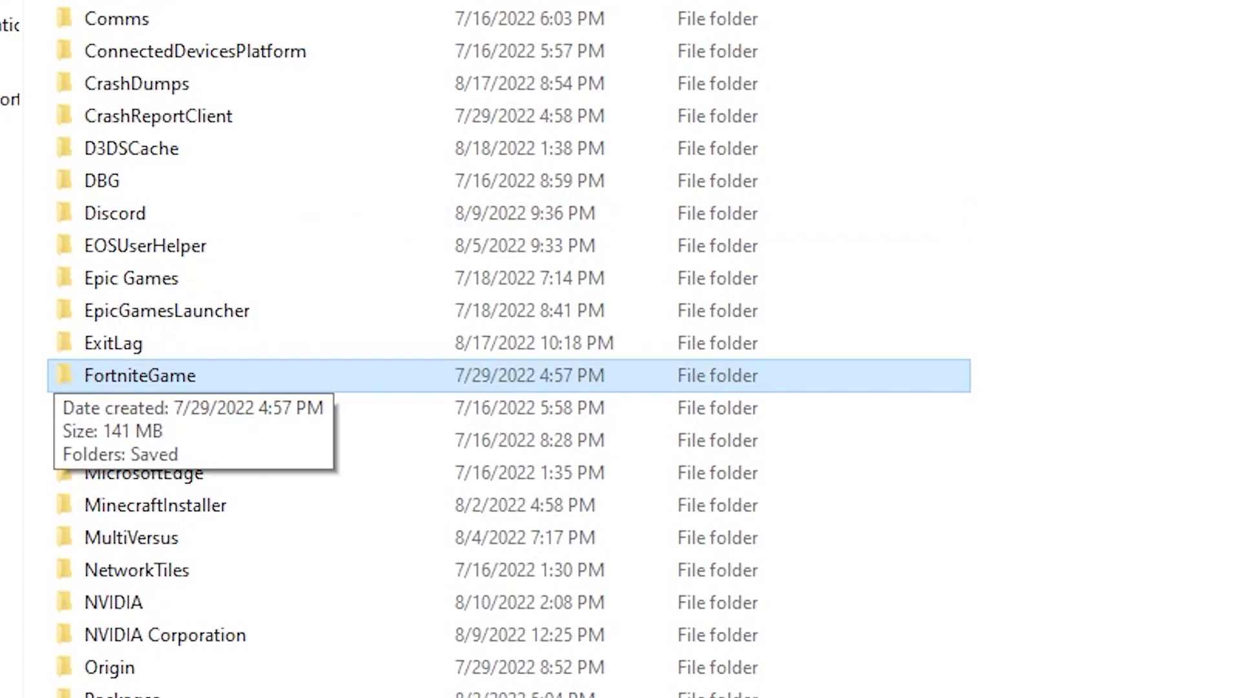
double_click(140, 376)
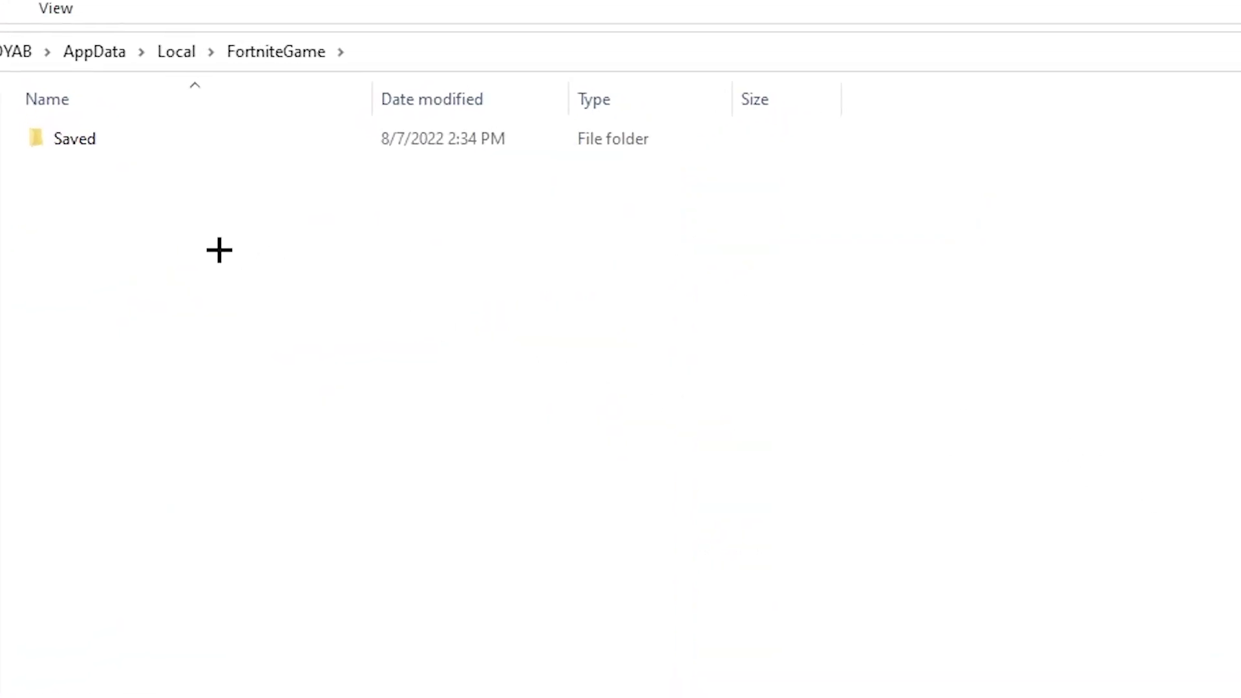
click(79, 140)
double_click(83, 140)
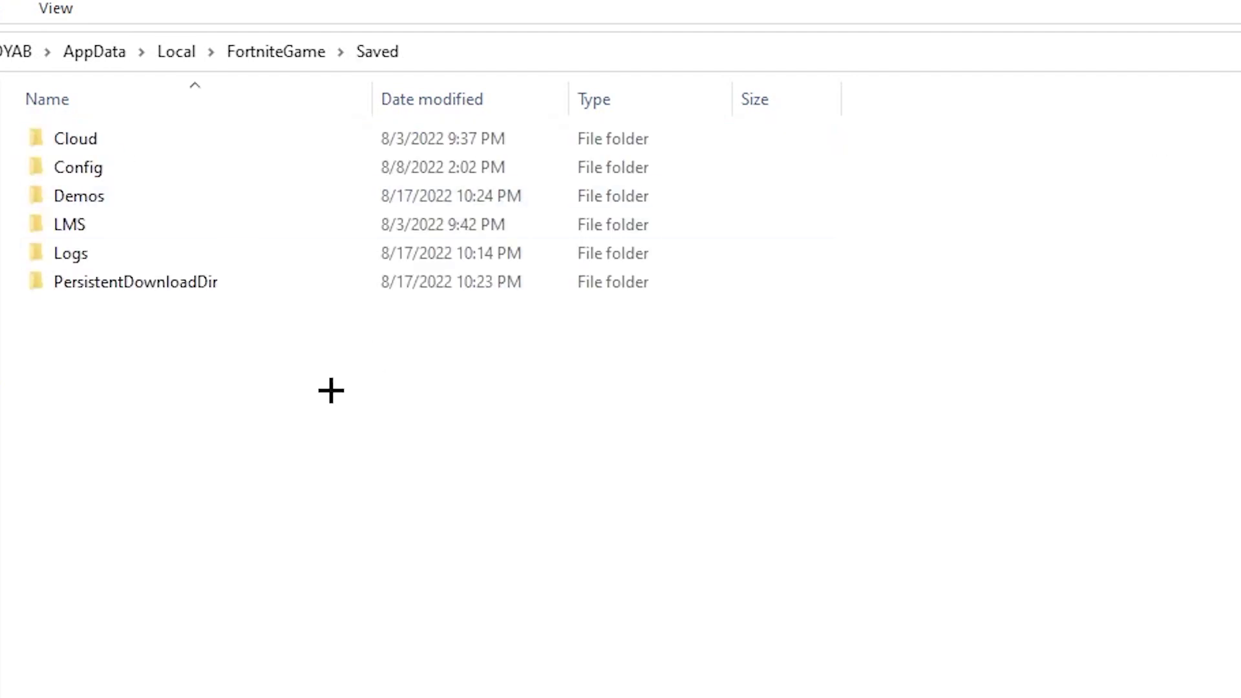
double_click(161, 169)
double_click(164, 167)
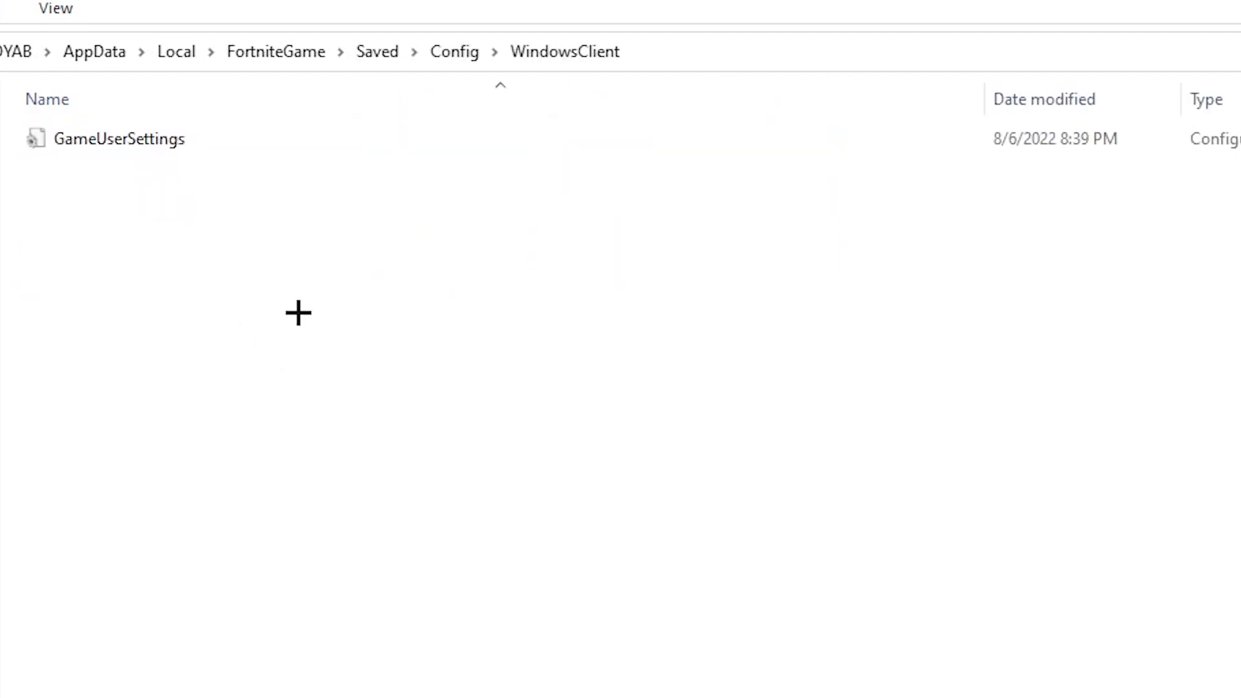
Delete the GameUserSettings file from the WindowsClient folder.
click(145, 141)
click(130, 140)
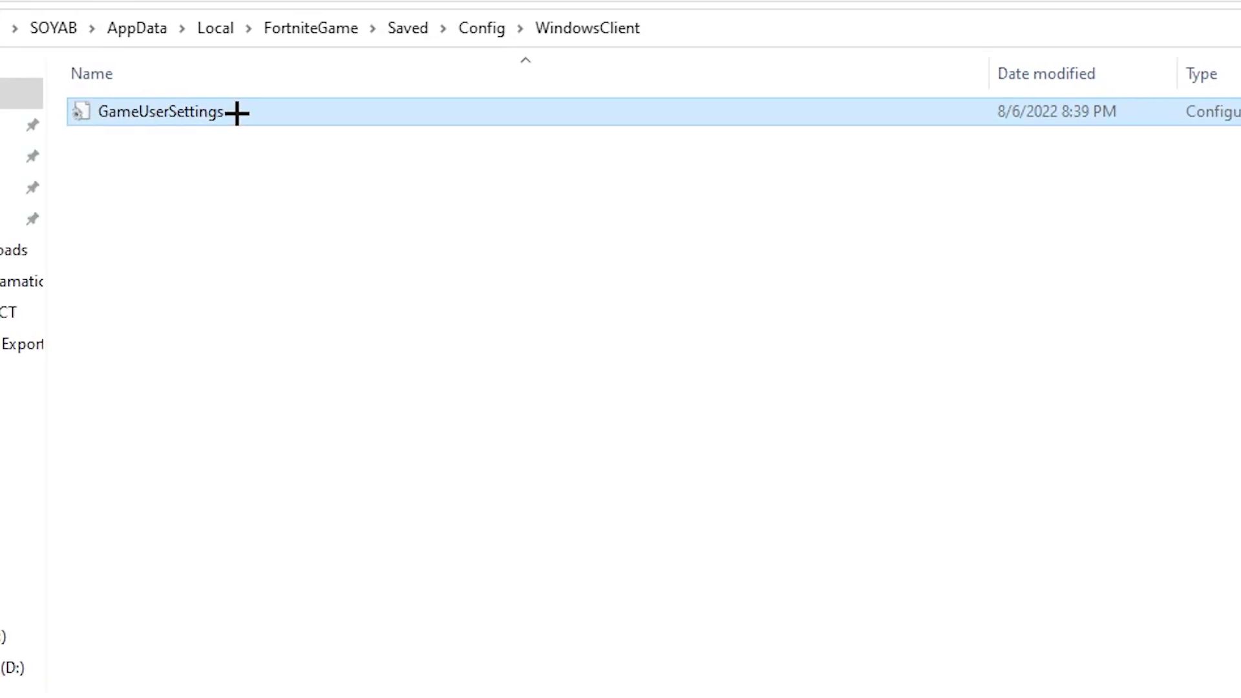
right_click(237, 113)
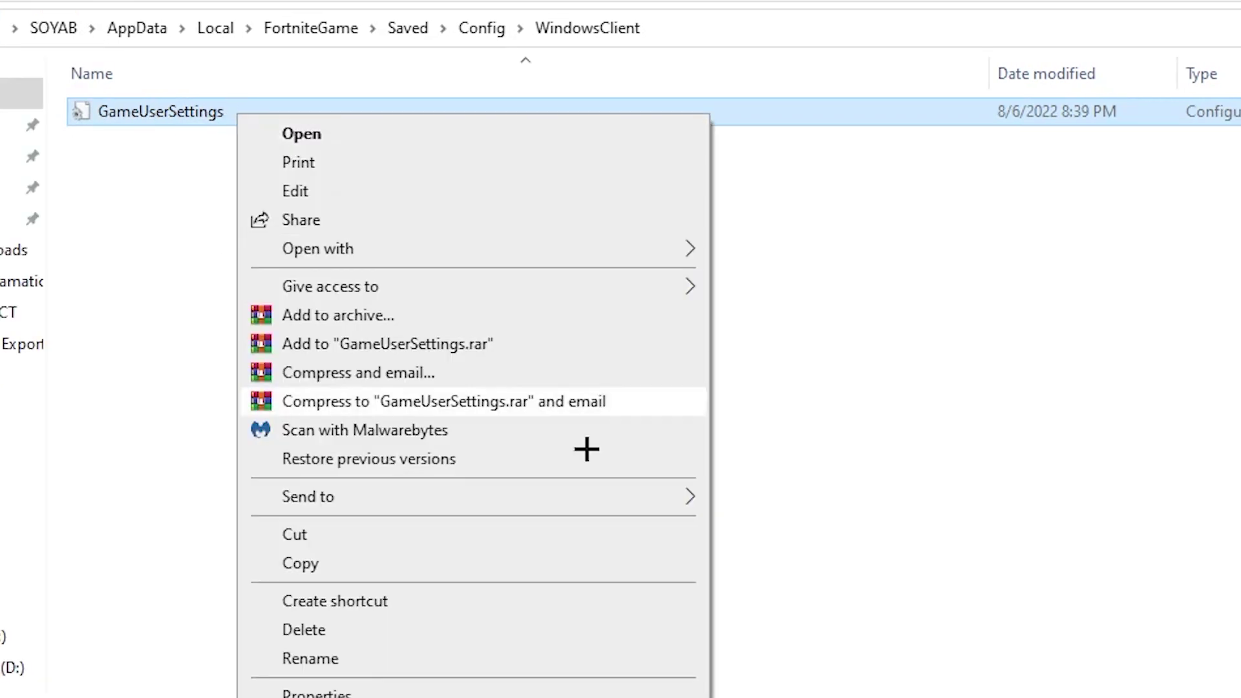
click(432, 633)
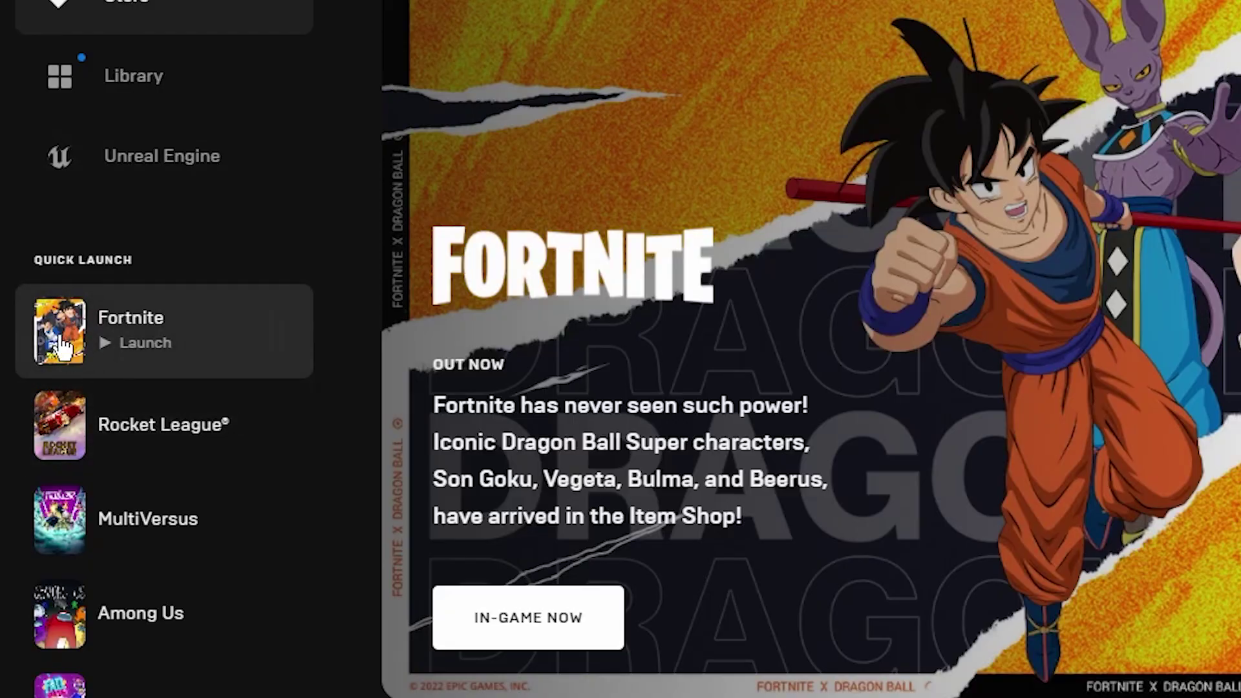
Launch Fortnite from the launcher's Quick Launch entry.
click(73, 346)
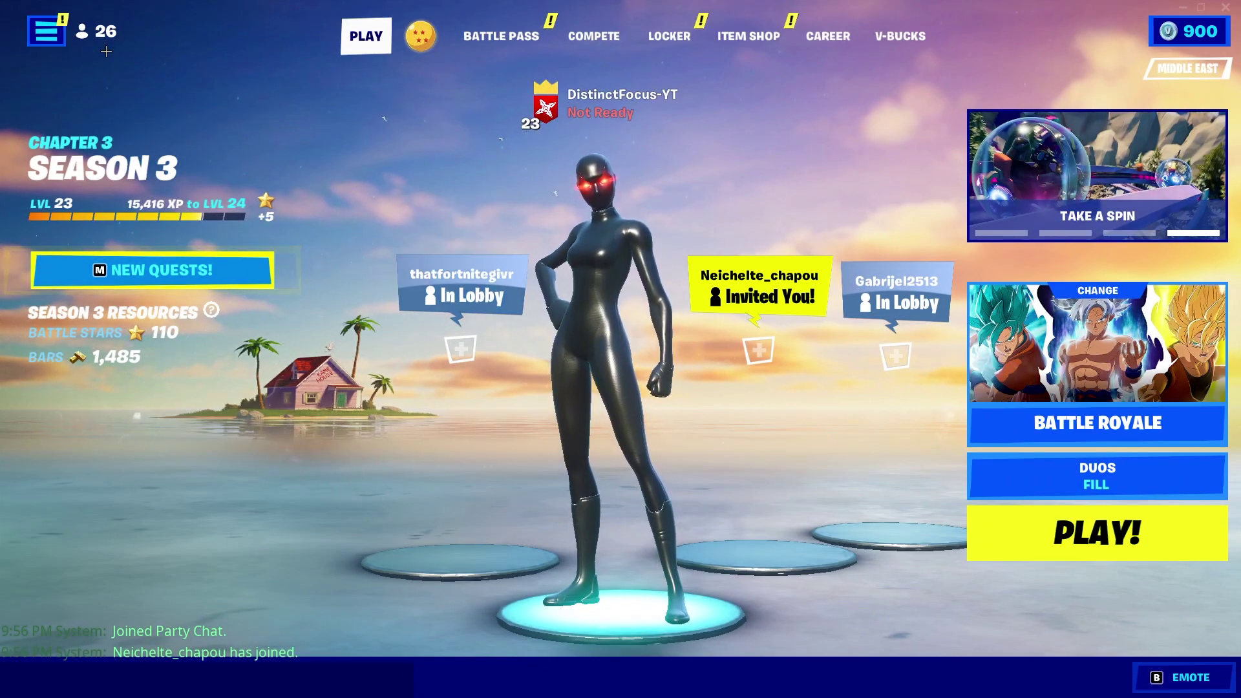
Open Fortnite's video settings and set Window Mode to Fullscreen.
click(65, 40)
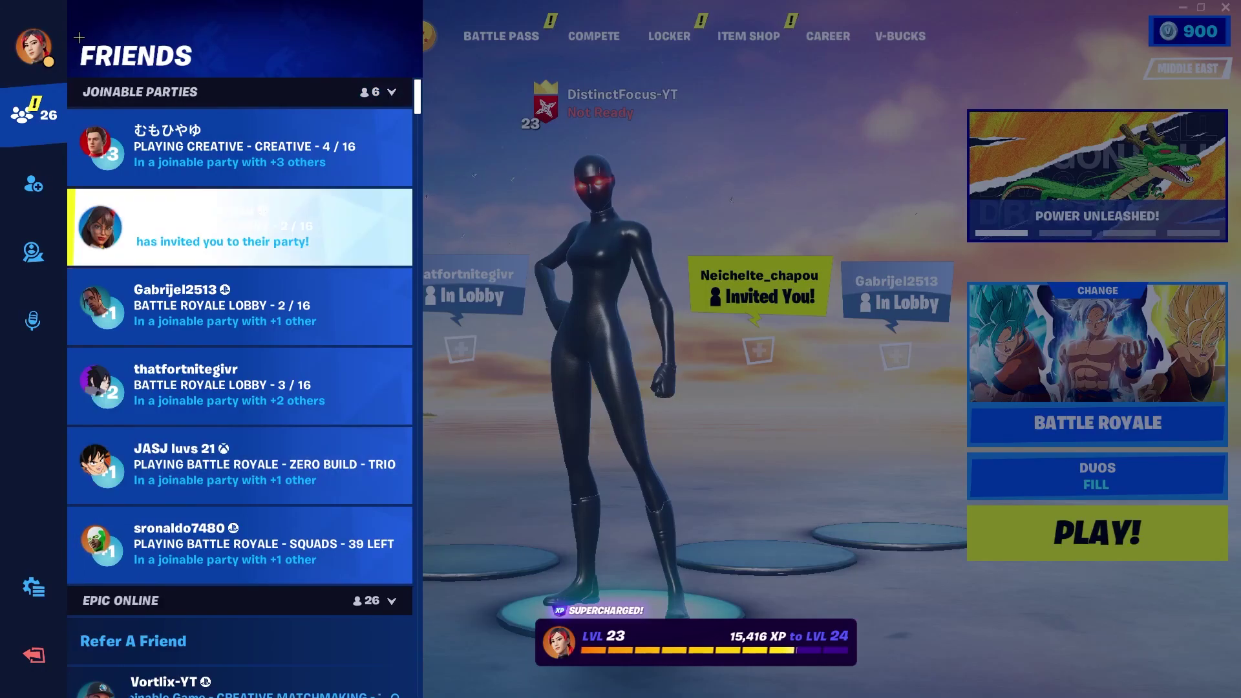
click(36, 587)
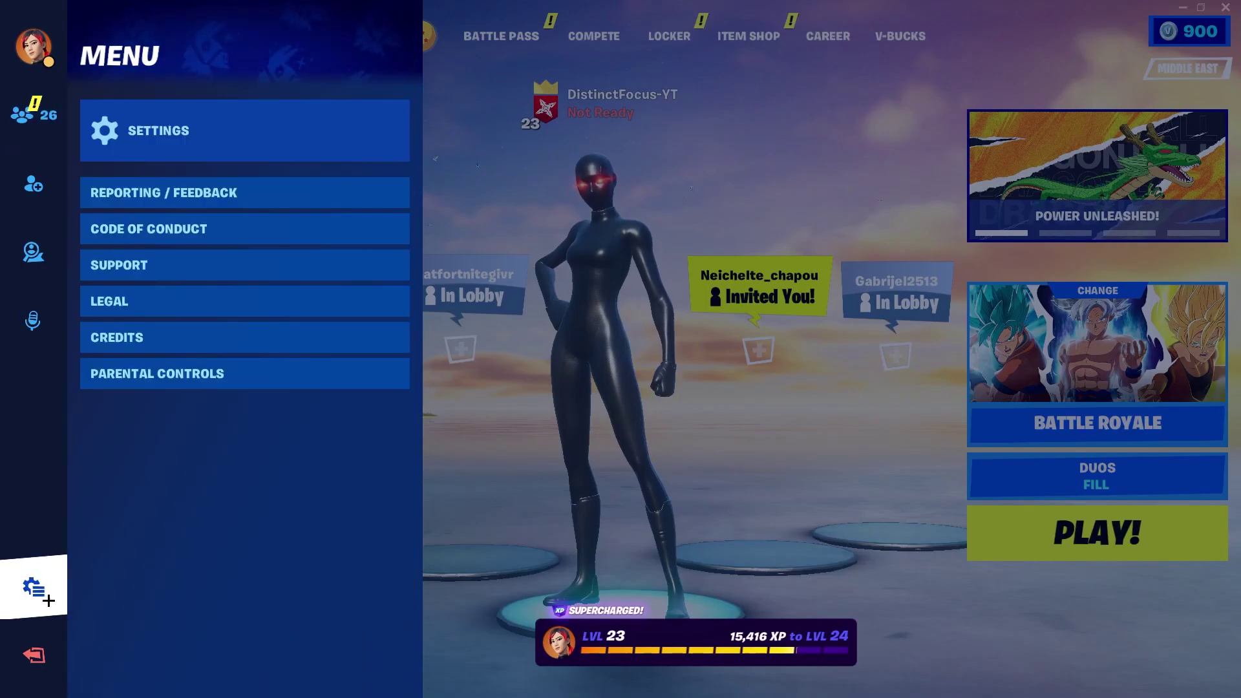
click(286, 140)
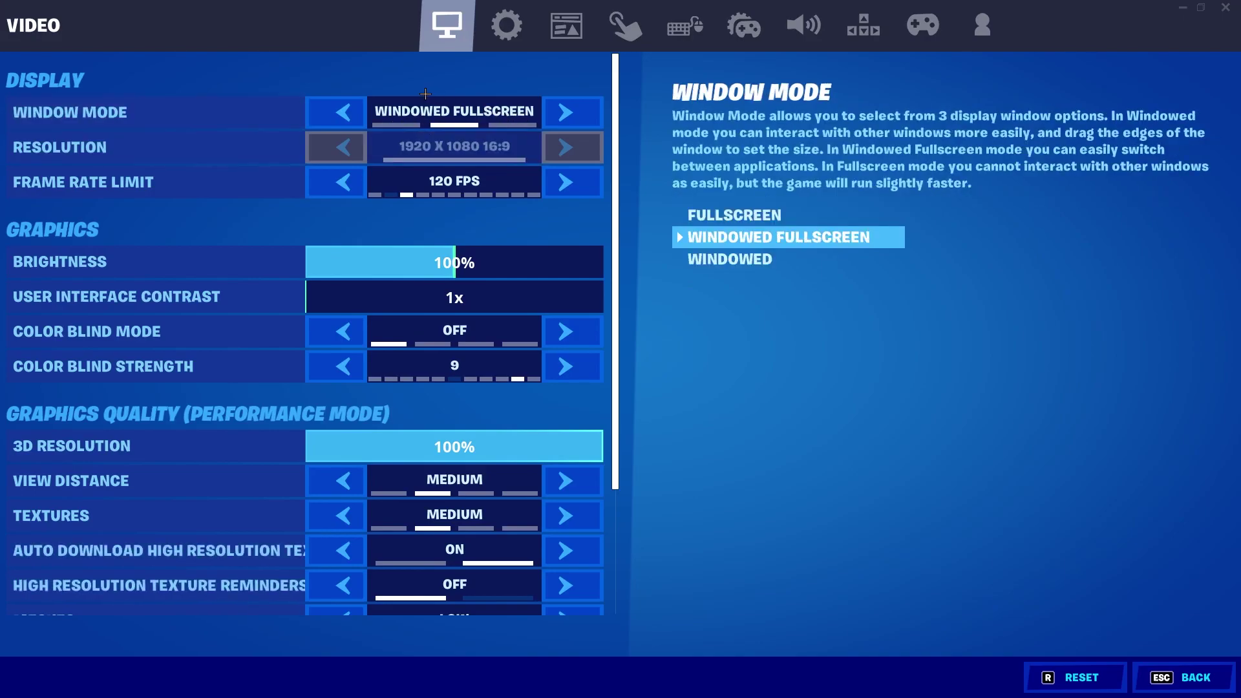
click(339, 117)
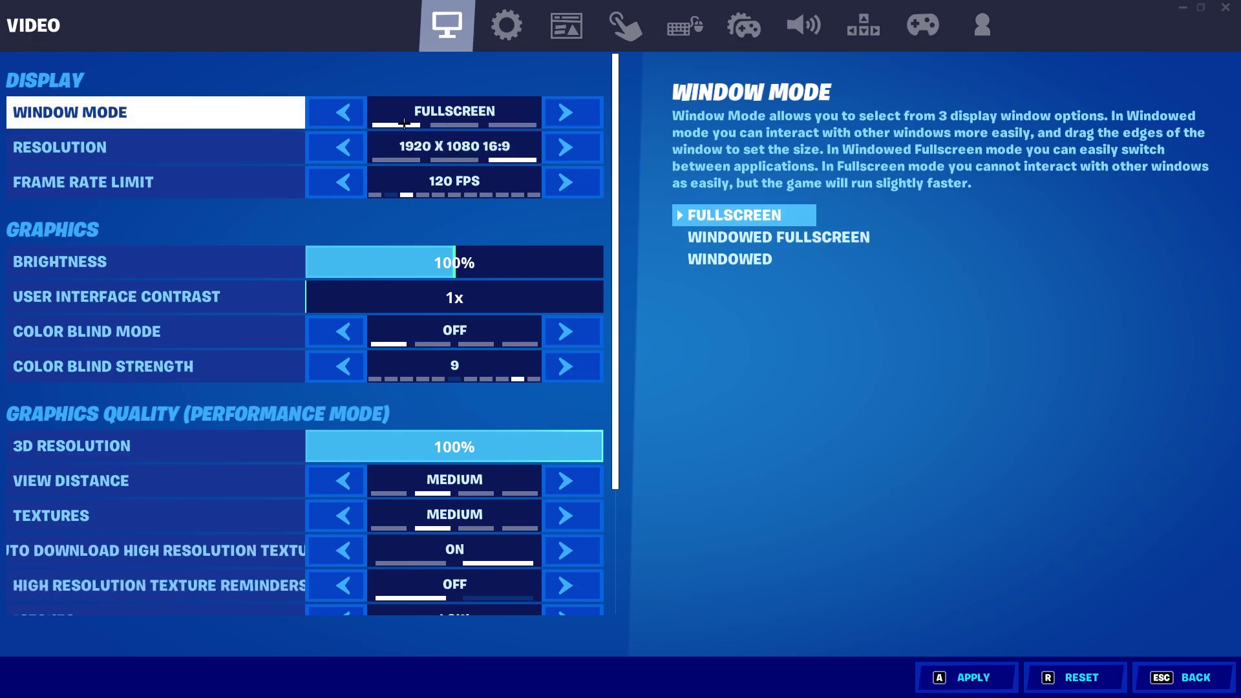
Set the Frame Rate Limit to 120 FPS.
click(567, 194)
click(567, 192)
click(568, 193)
click(569, 190)
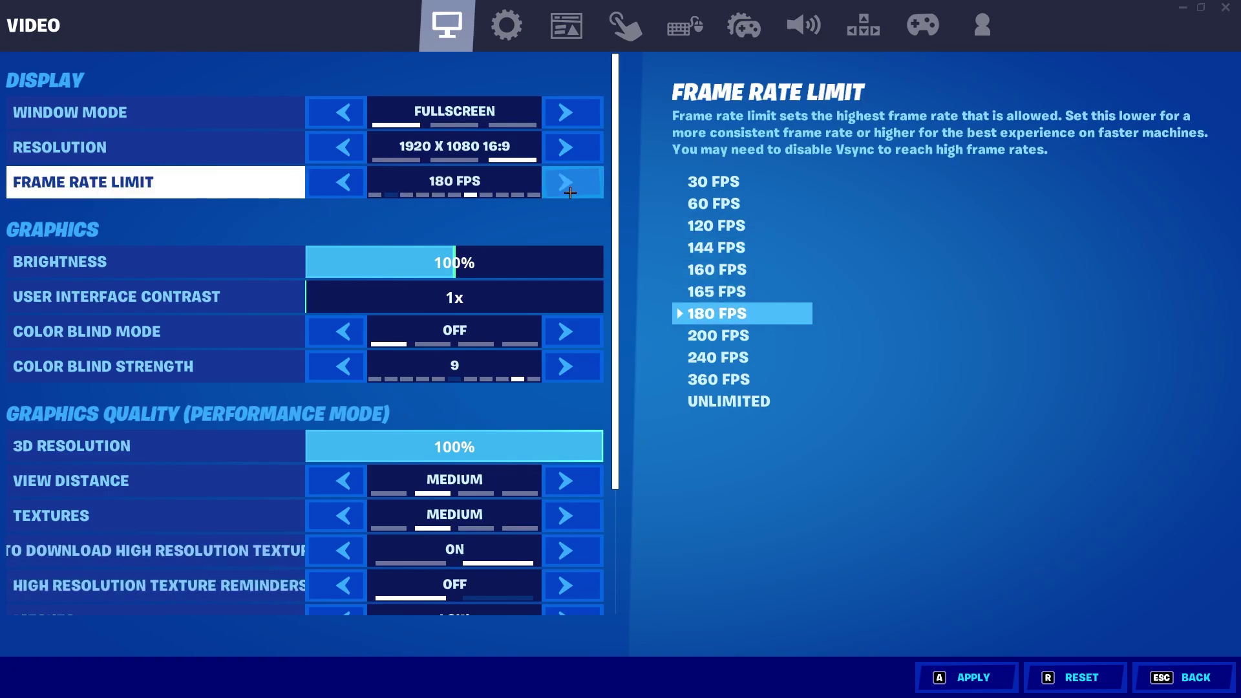
click(573, 187)
click(573, 187)
click(574, 187)
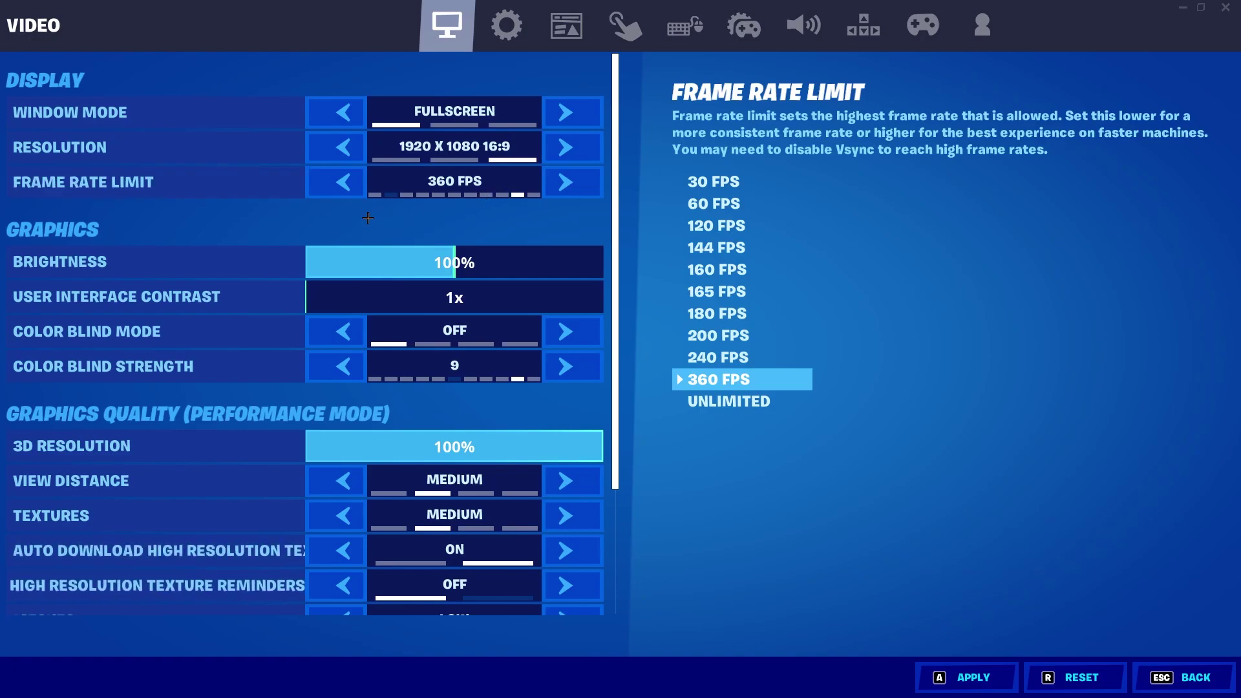
click(346, 181)
click(345, 181)
click(345, 181)
click(345, 181)
click(345, 181)
click(345, 181)
click(346, 181)
click(346, 181)
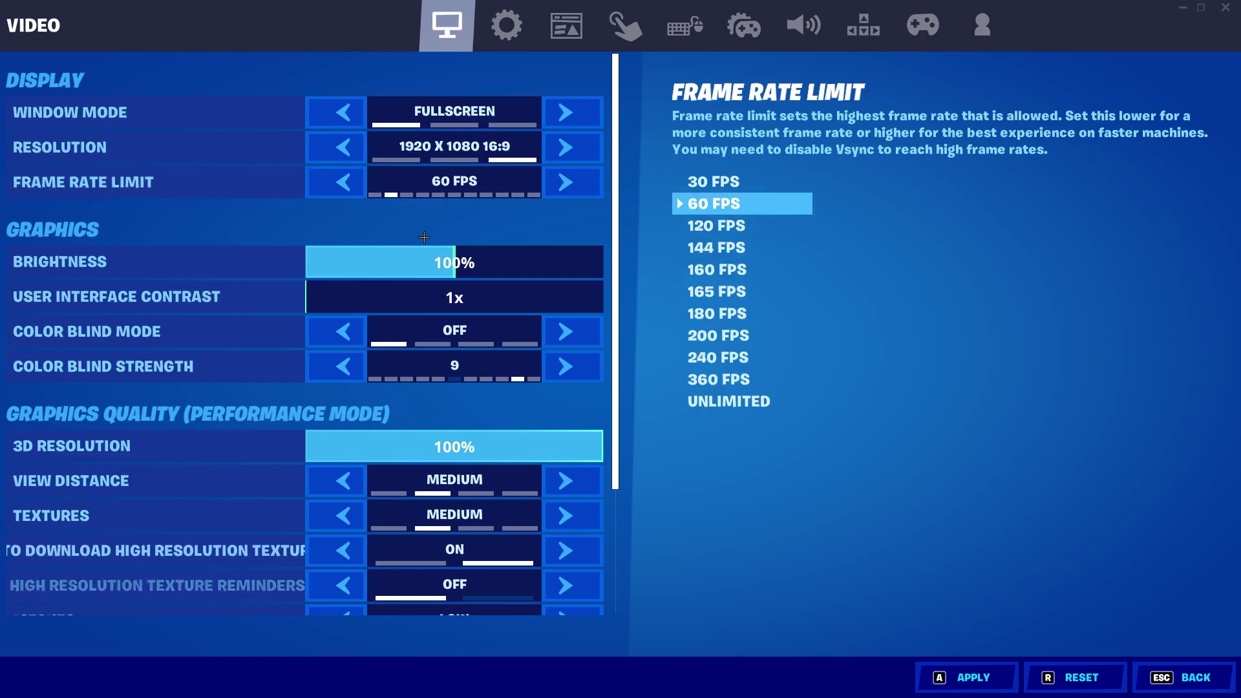
click(450, 187)
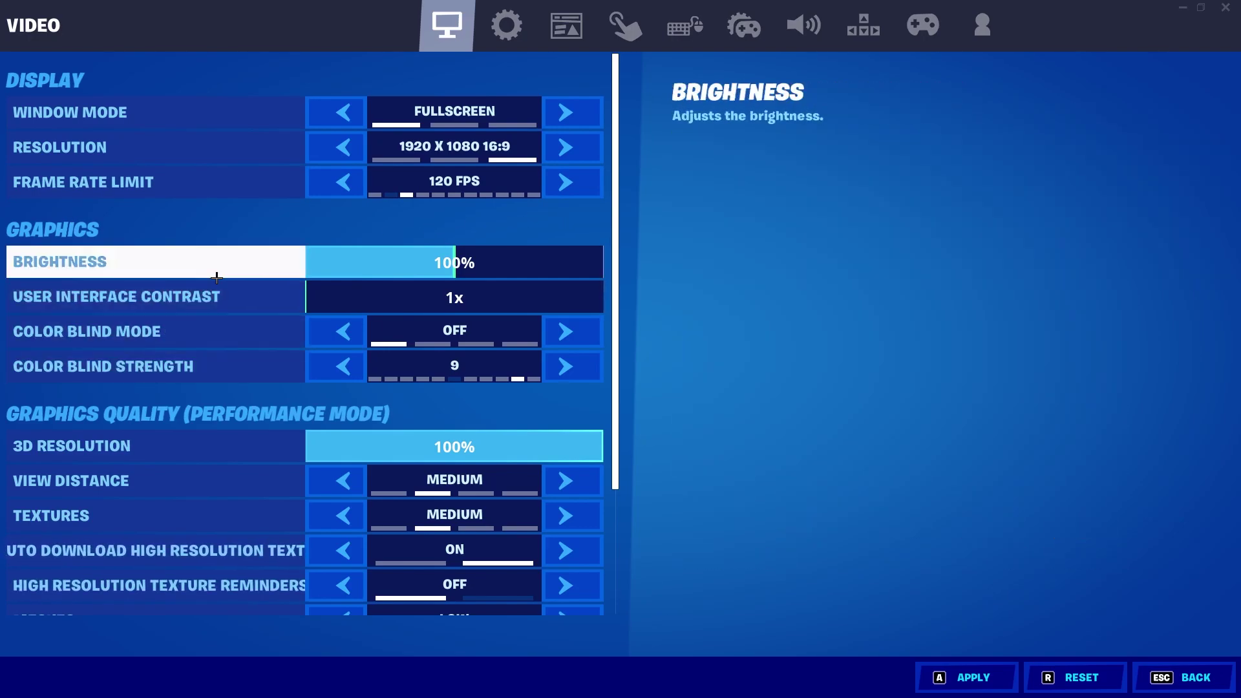
Cycle through the color blind modes and leave Color Blind Mode Off.
click(575, 334)
click(576, 334)
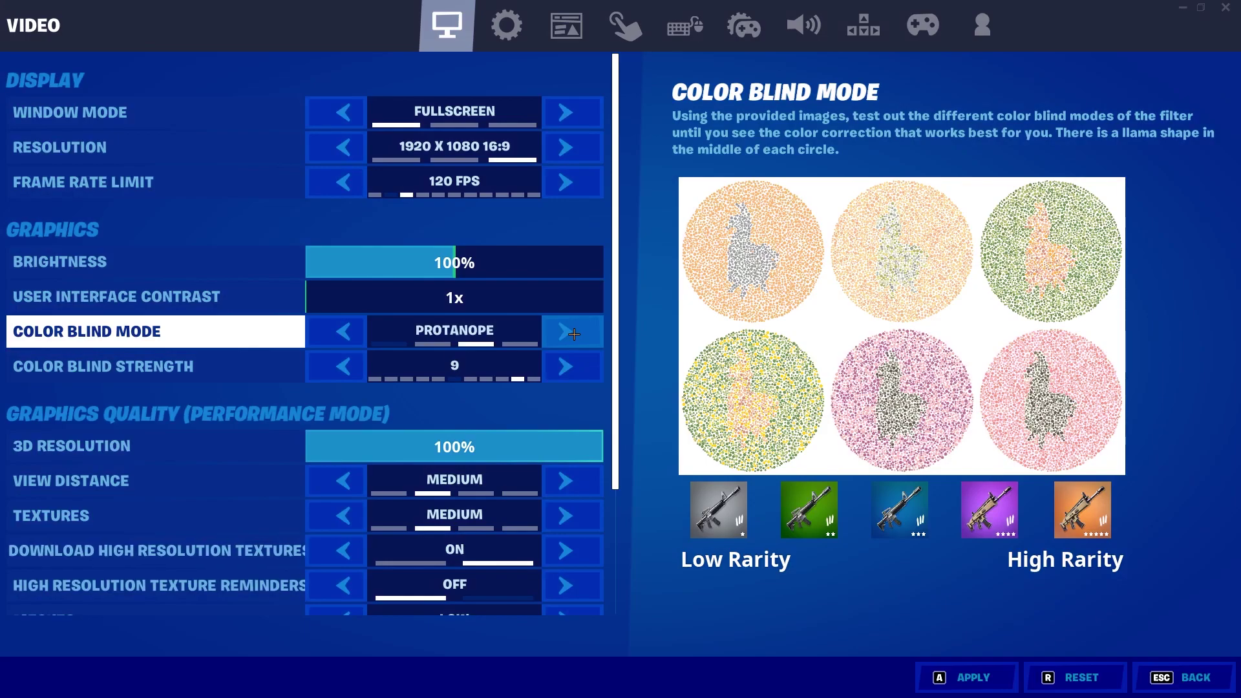
click(574, 333)
click(574, 334)
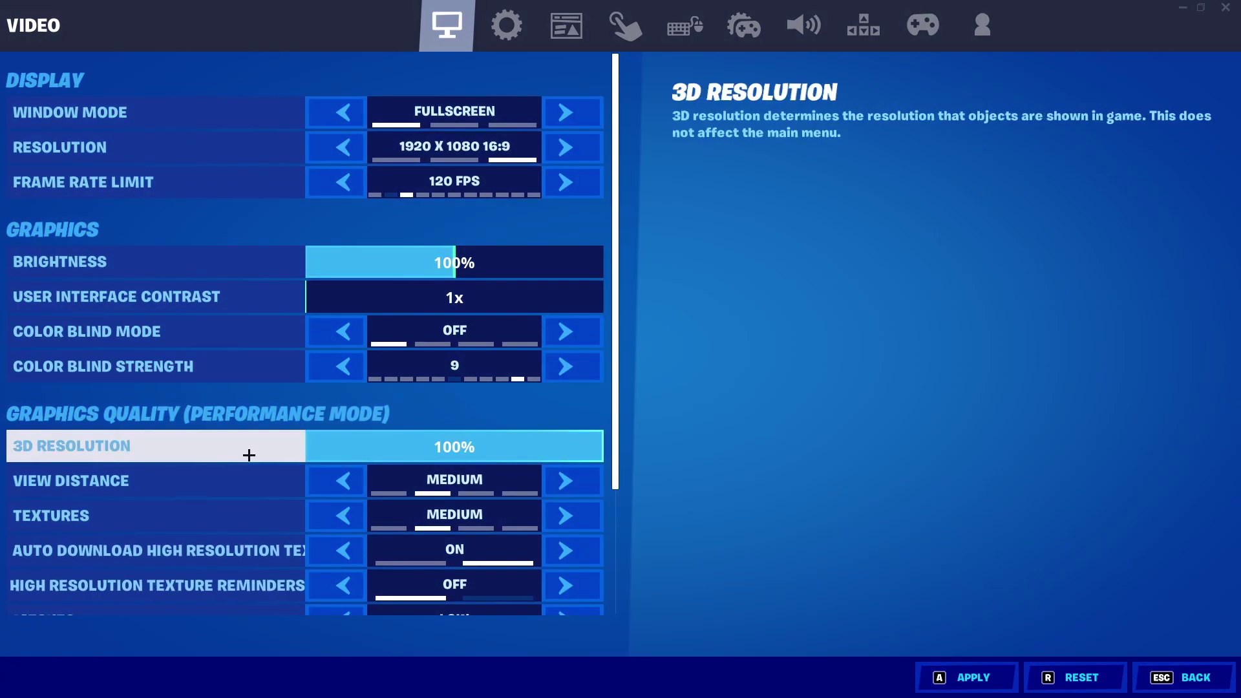
Set view distance to Near, textures to Low, and turn off high-res texture auto-download.
scroll(249, 452, down, 3)
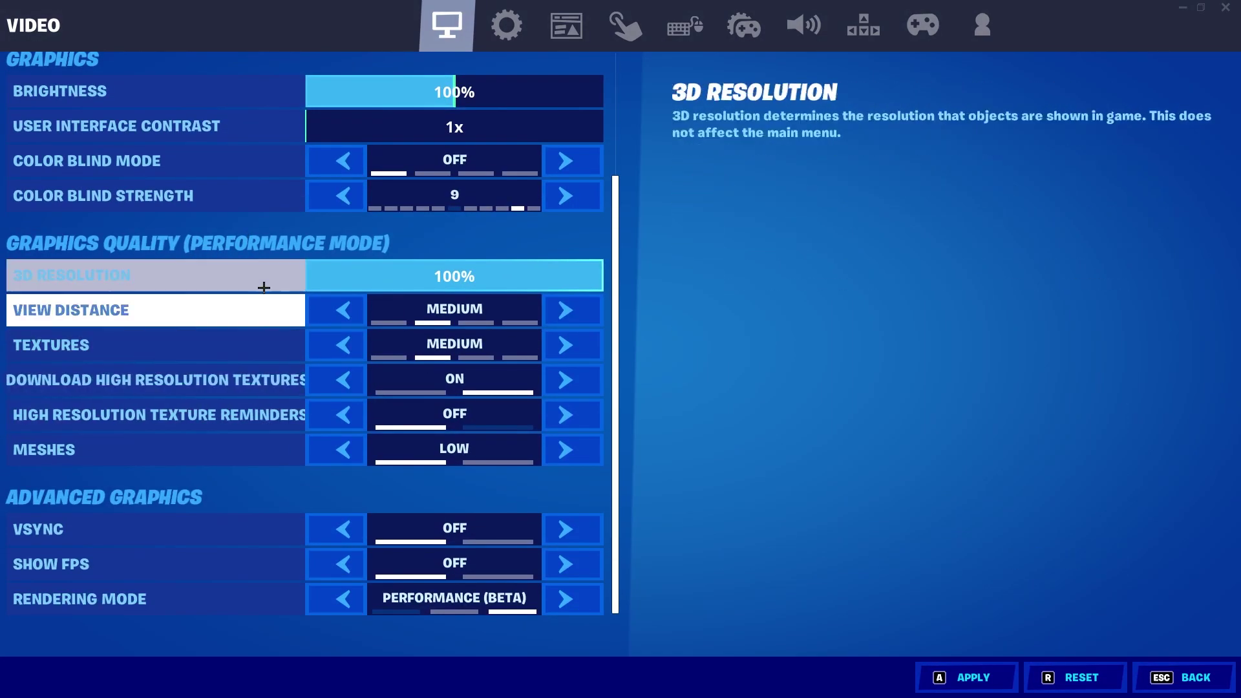
click(335, 319)
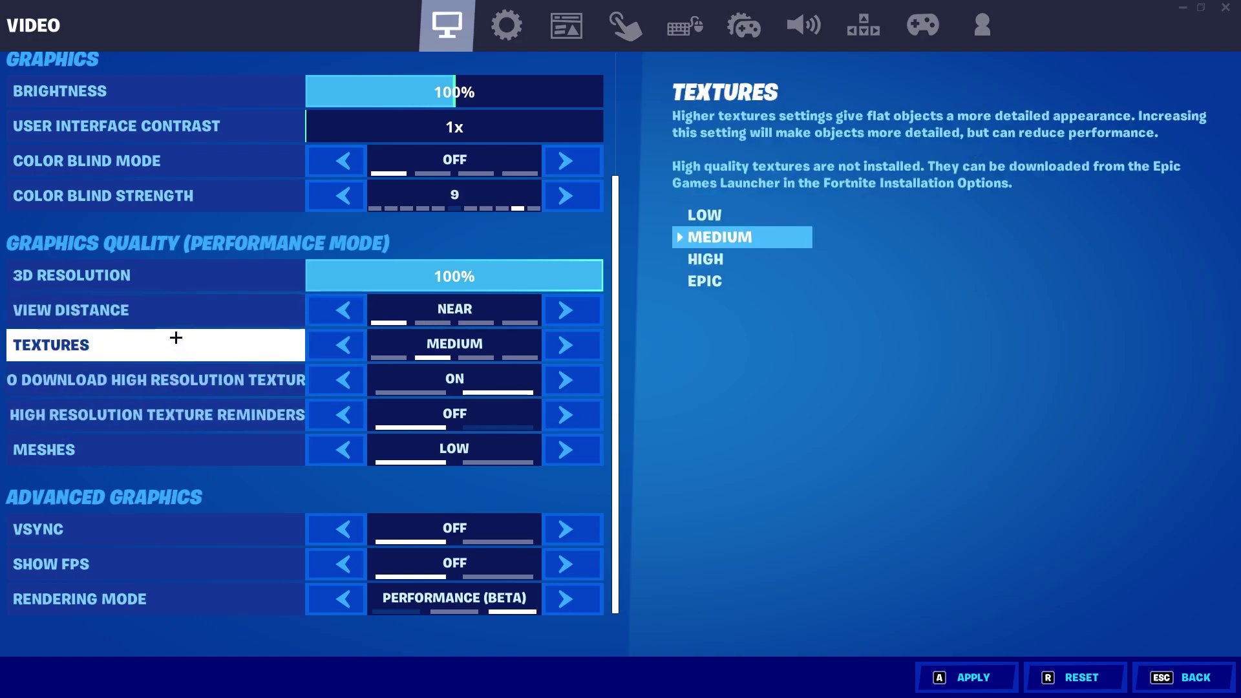
click(343, 345)
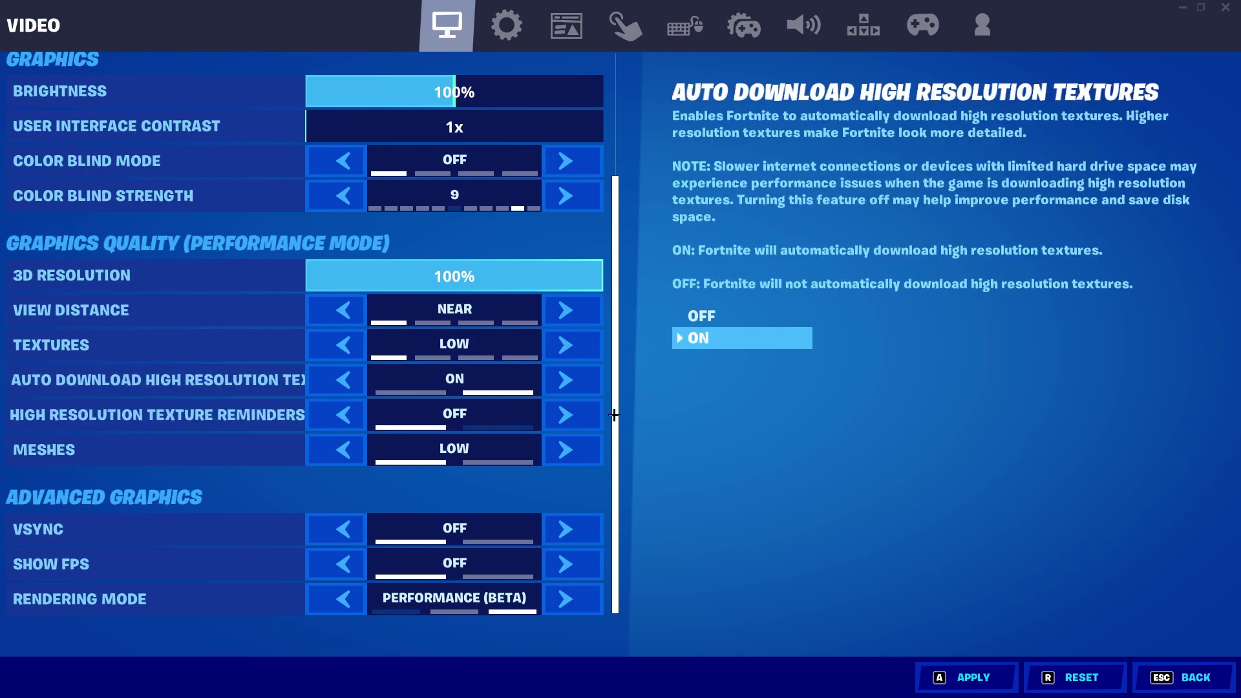
click(338, 381)
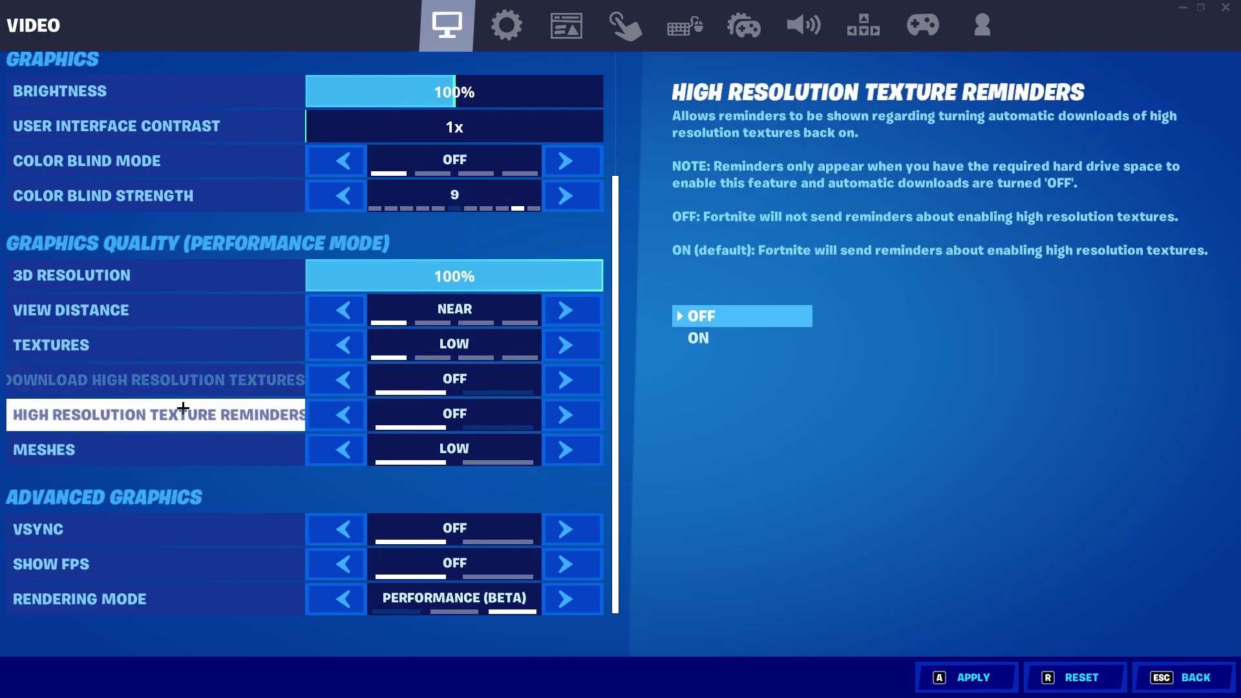
Leave Meshes at Low and turn Show FPS on.
click(566, 463)
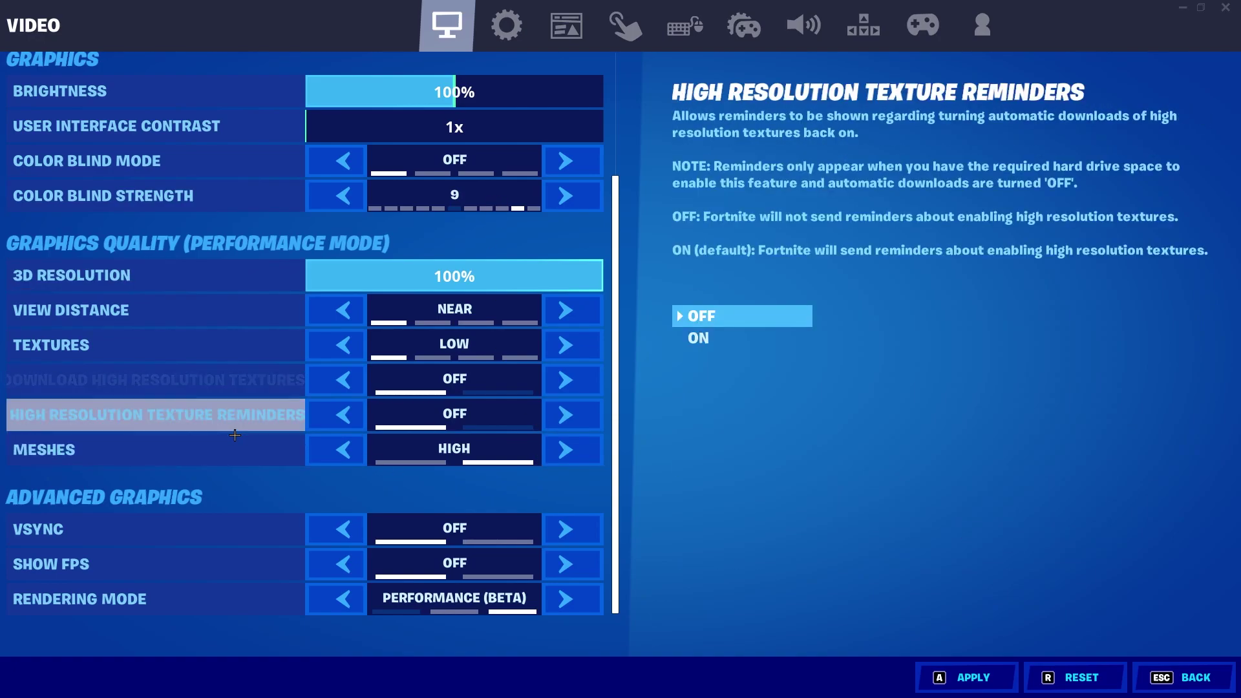
click(344, 450)
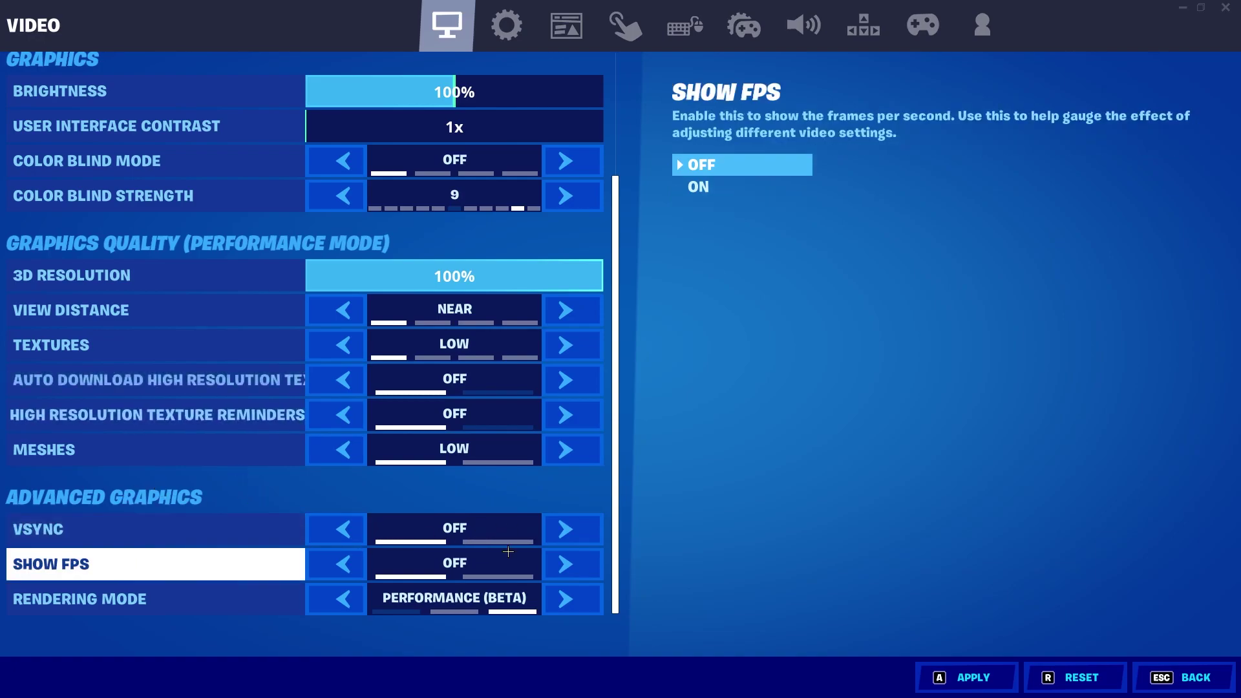
click(565, 563)
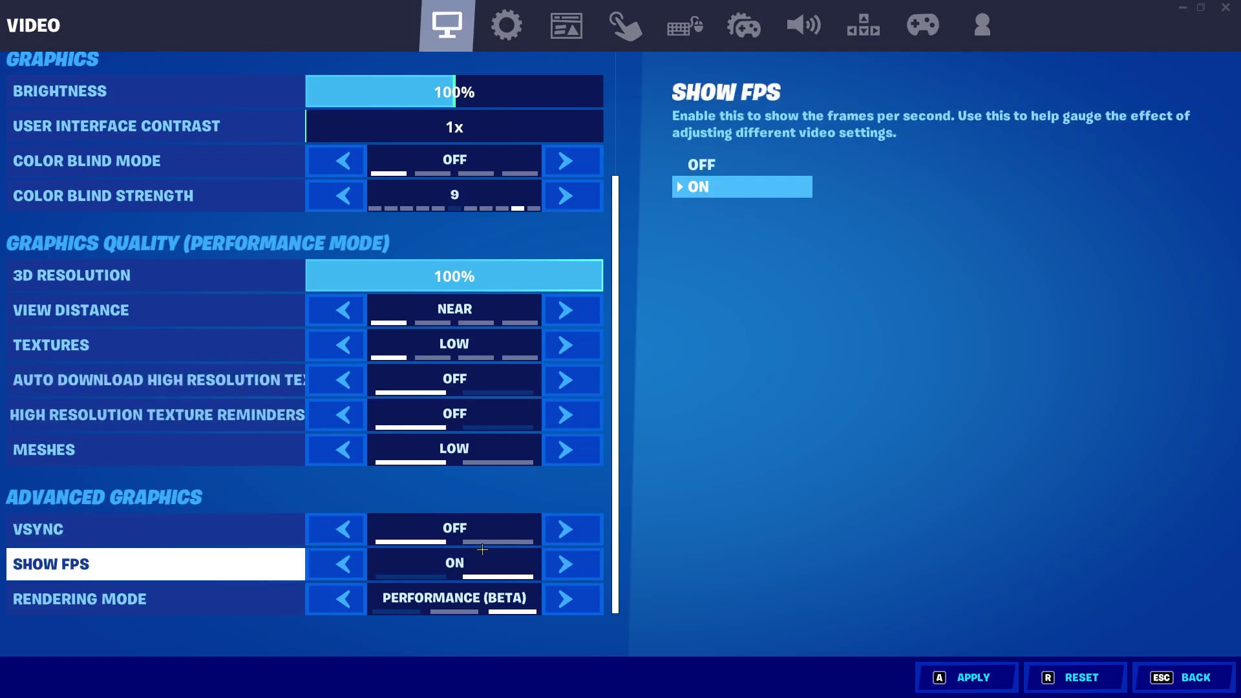
Return Rendering Mode to Performance (Beta) and apply the video settings.
click(342, 608)
click(334, 607)
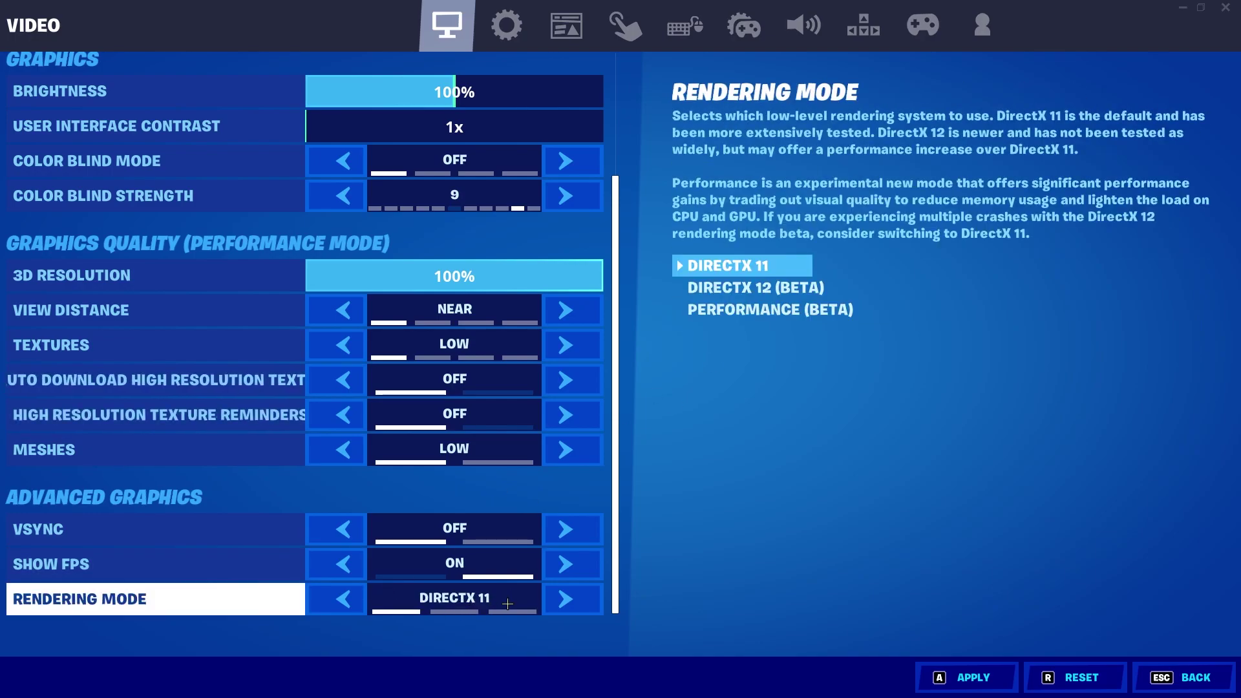
click(565, 599)
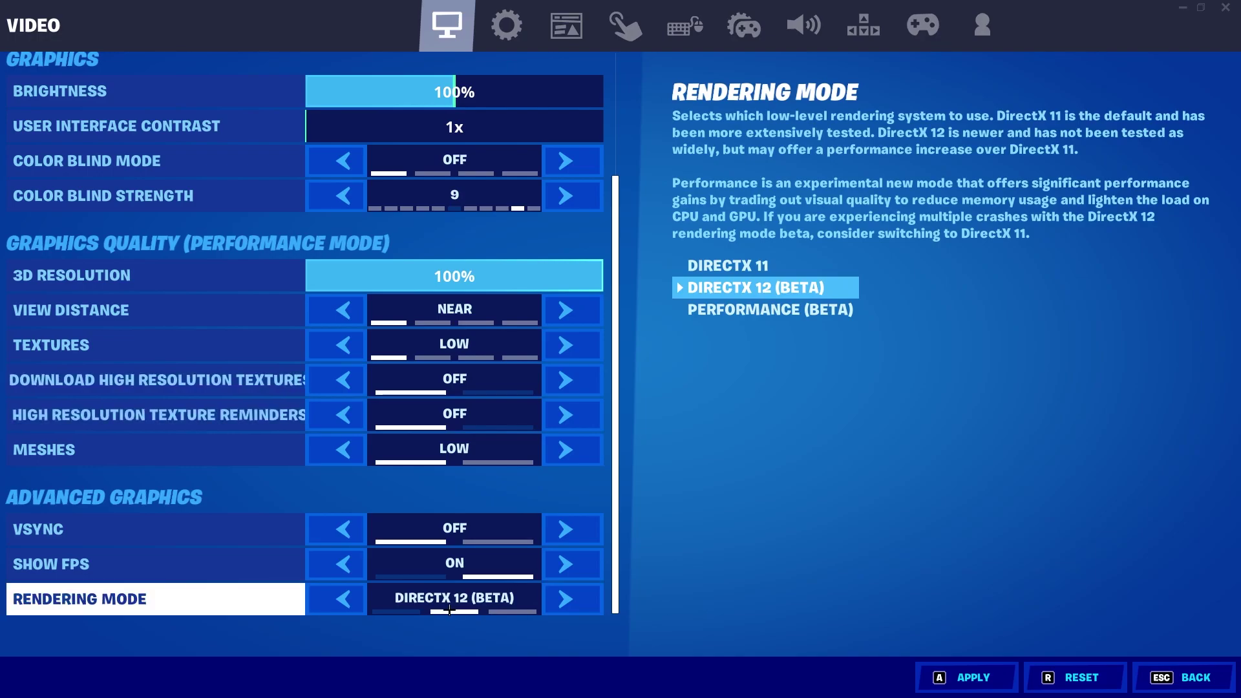
click(572, 605)
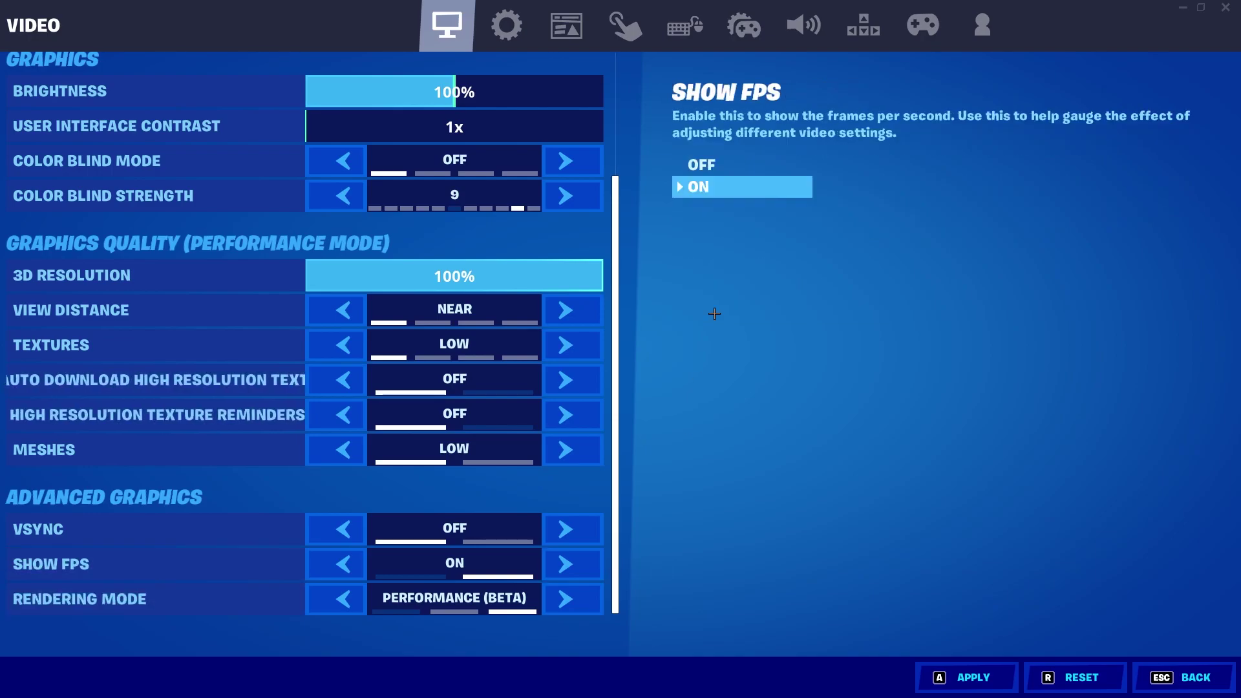
click(976, 679)
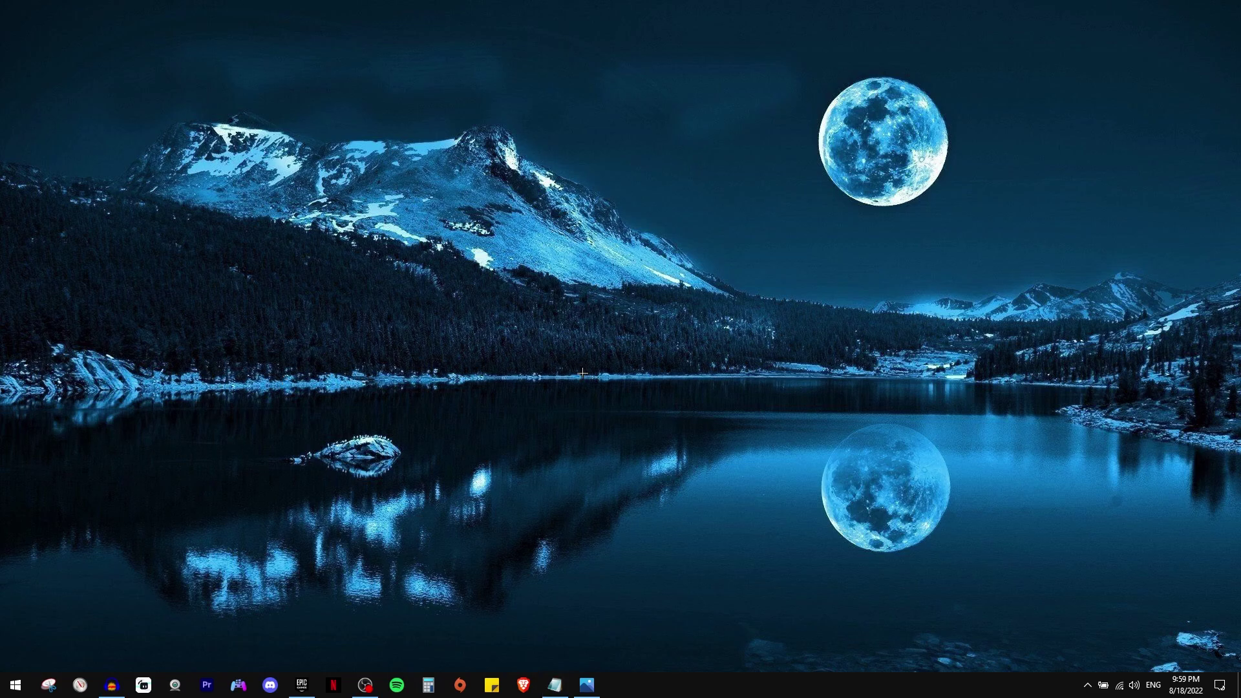
Reopen %LocalAppData% and browse to FortniteGame\Saved\Config\WindowsClient, selecting the regenerated GameUserSettings.
key(super+r)
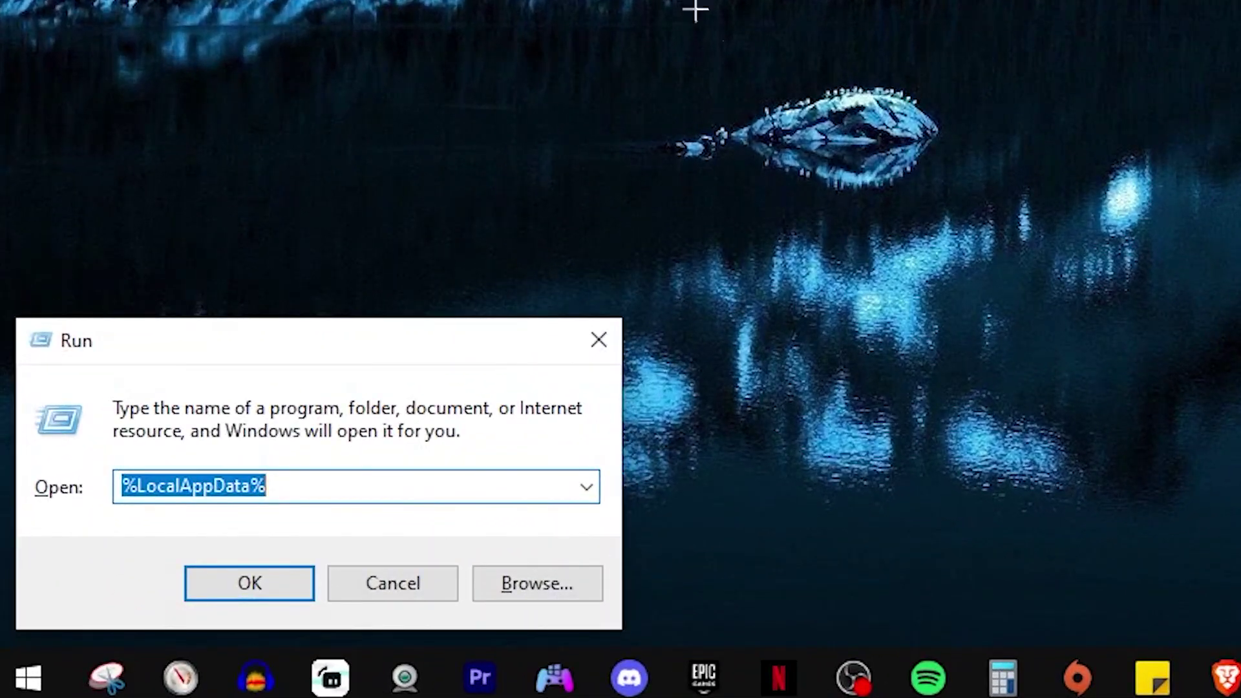
click(257, 477)
click(250, 583)
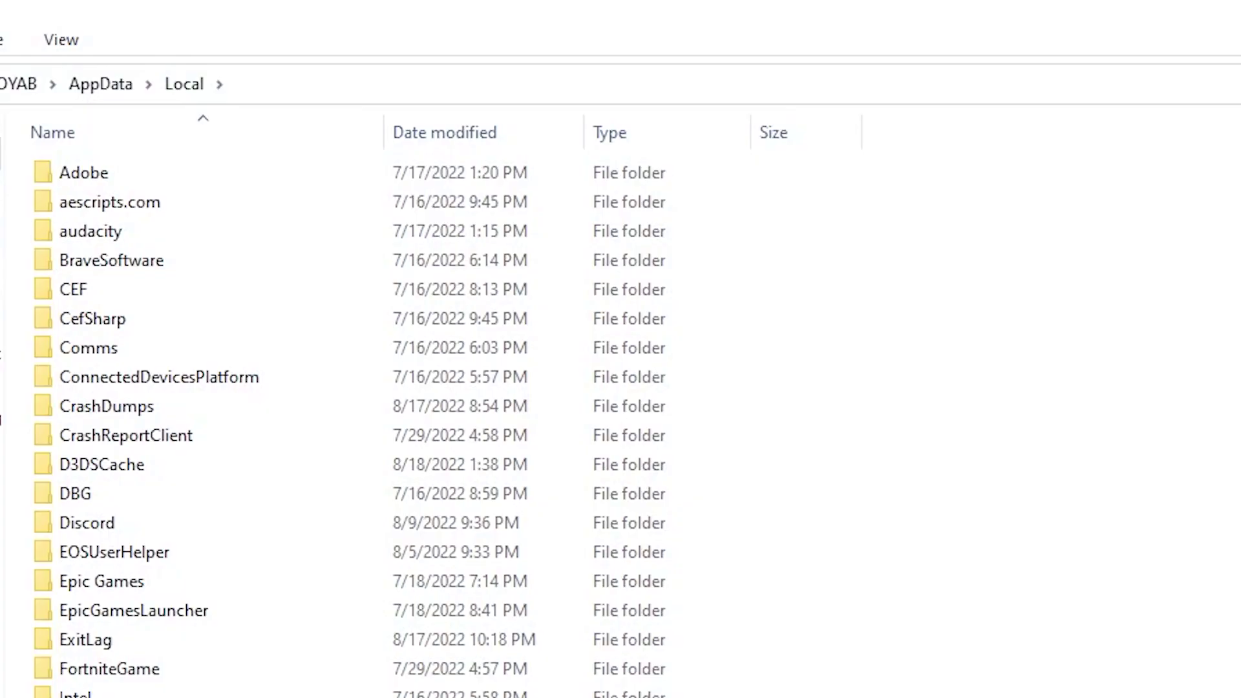
double_click(109, 669)
double_click(75, 172)
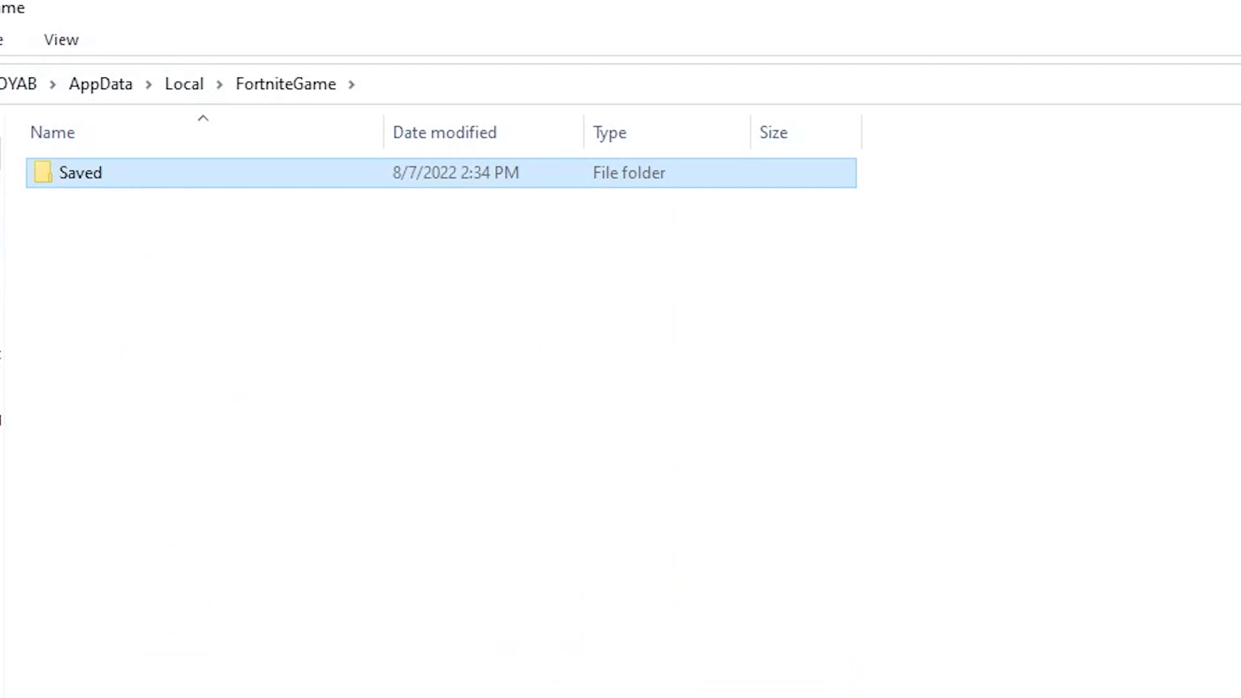
click(84, 201)
double_click(84, 202)
click(110, 201)
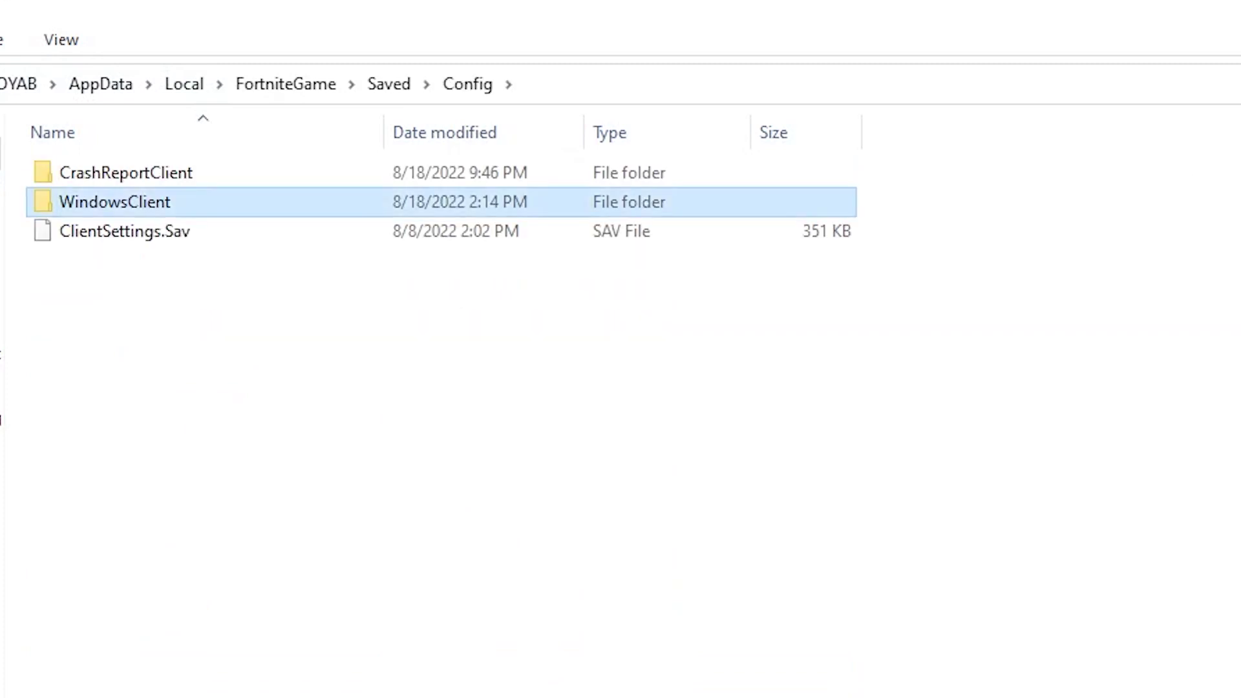
double_click(110, 202)
click(126, 173)
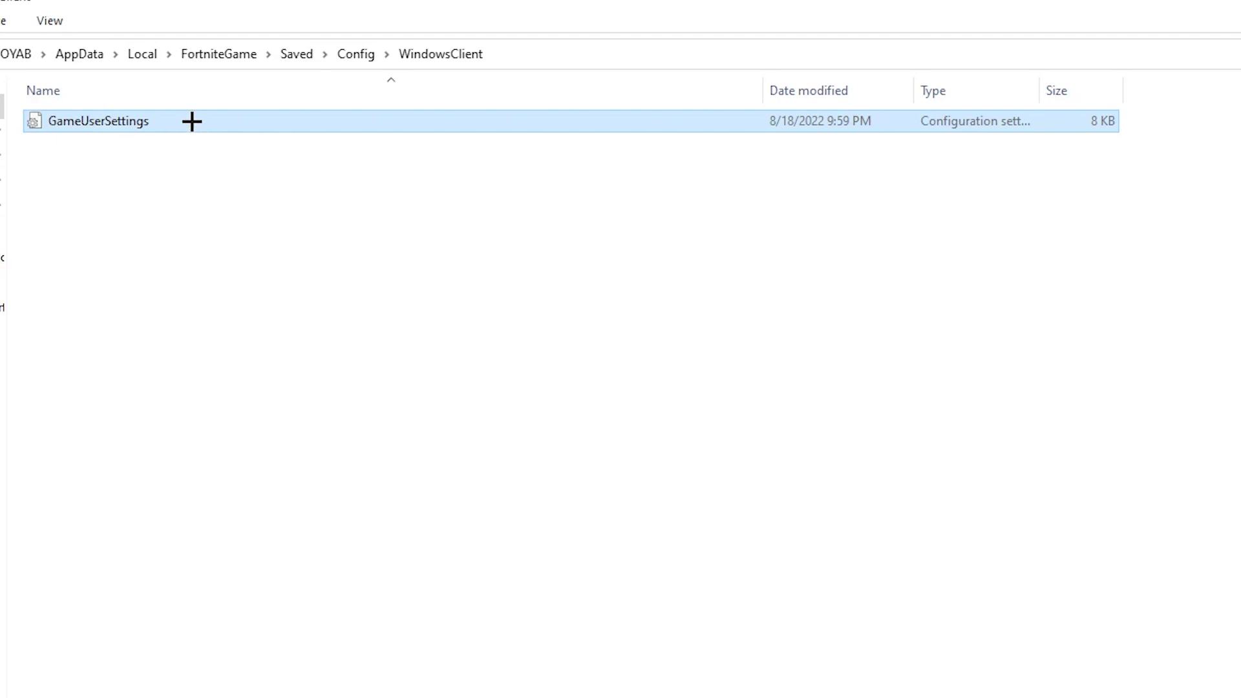
Open GameUserSettings in Notepad through the Open with menu.
right_click(192, 121)
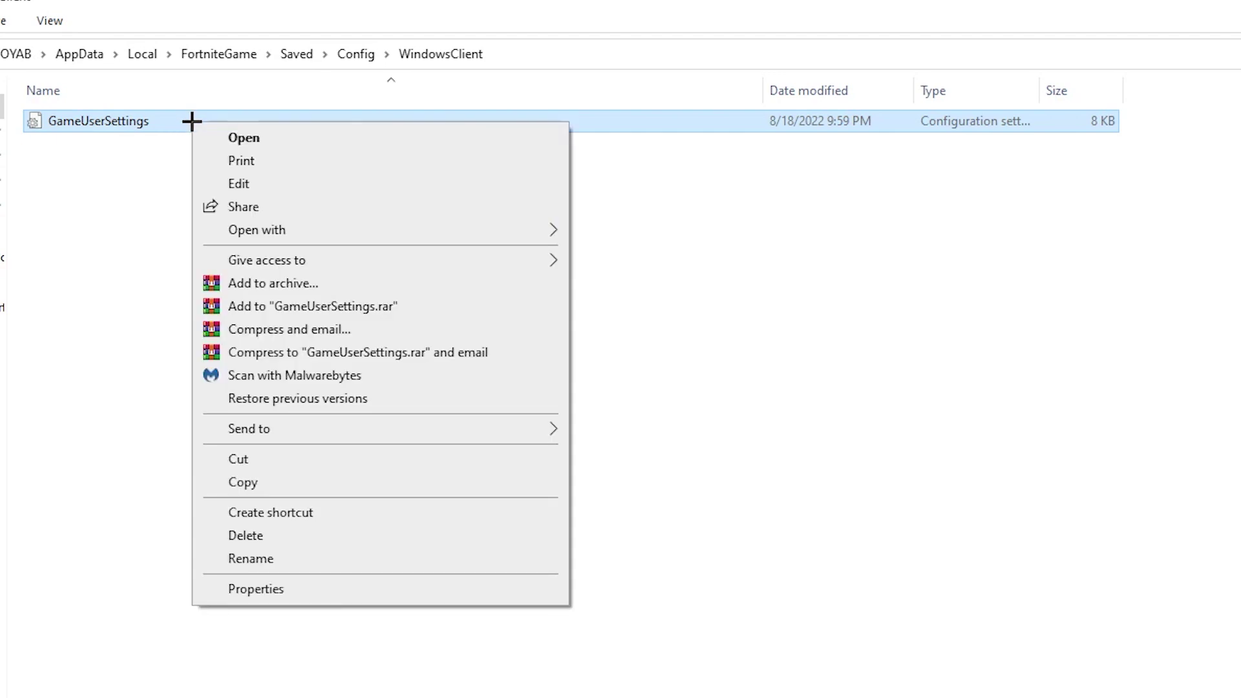
mouse_move(340, 234)
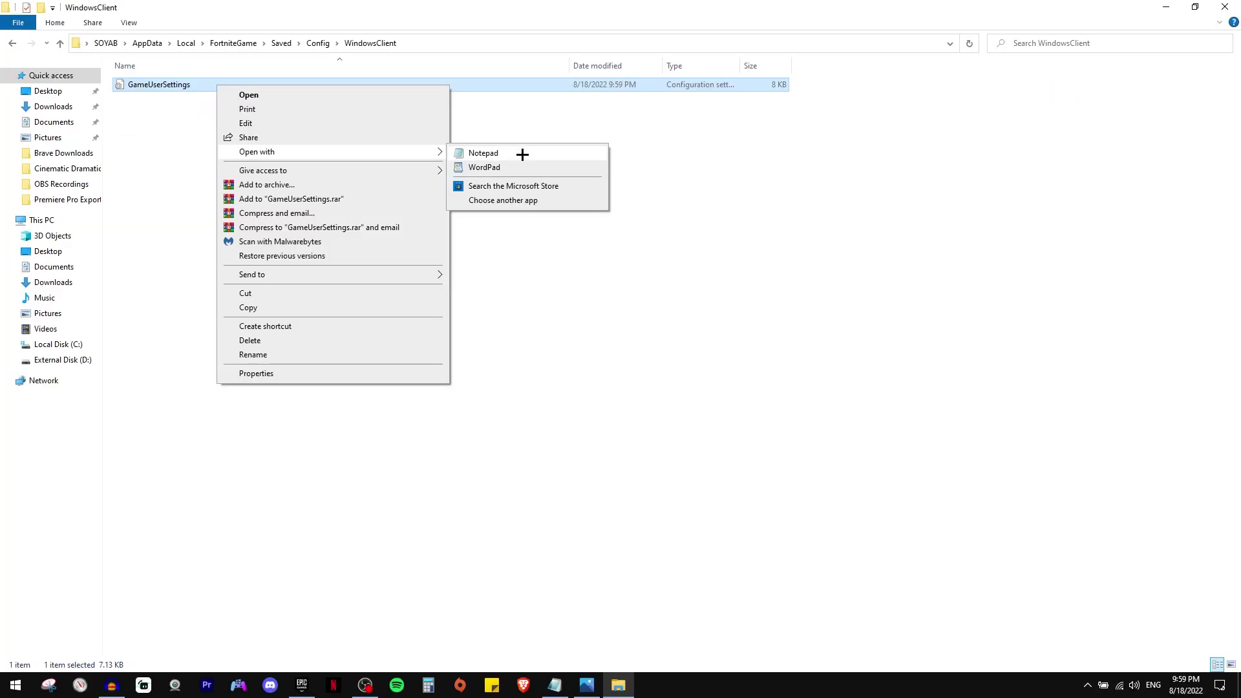
click(661, 231)
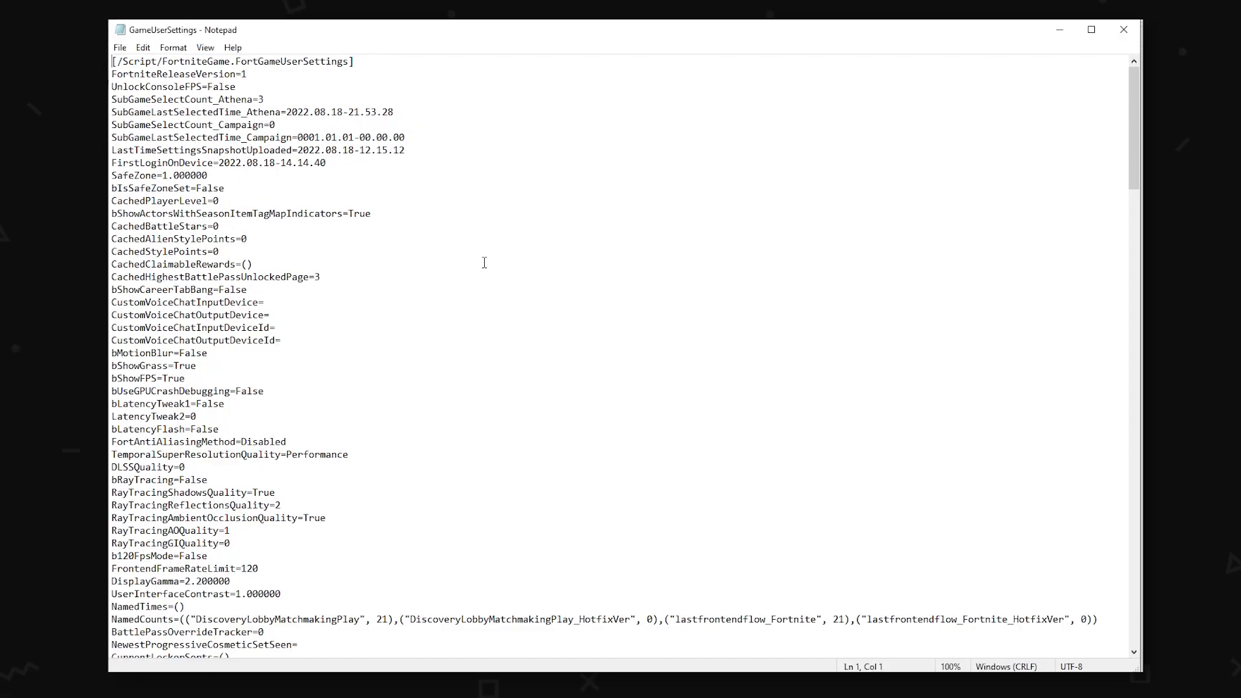
drag(1135, 132, 1099, 126)
Edit the GameUserSettings grass line so it reads bShowGrass=False.
click(435, 262)
key(ctrl+f)
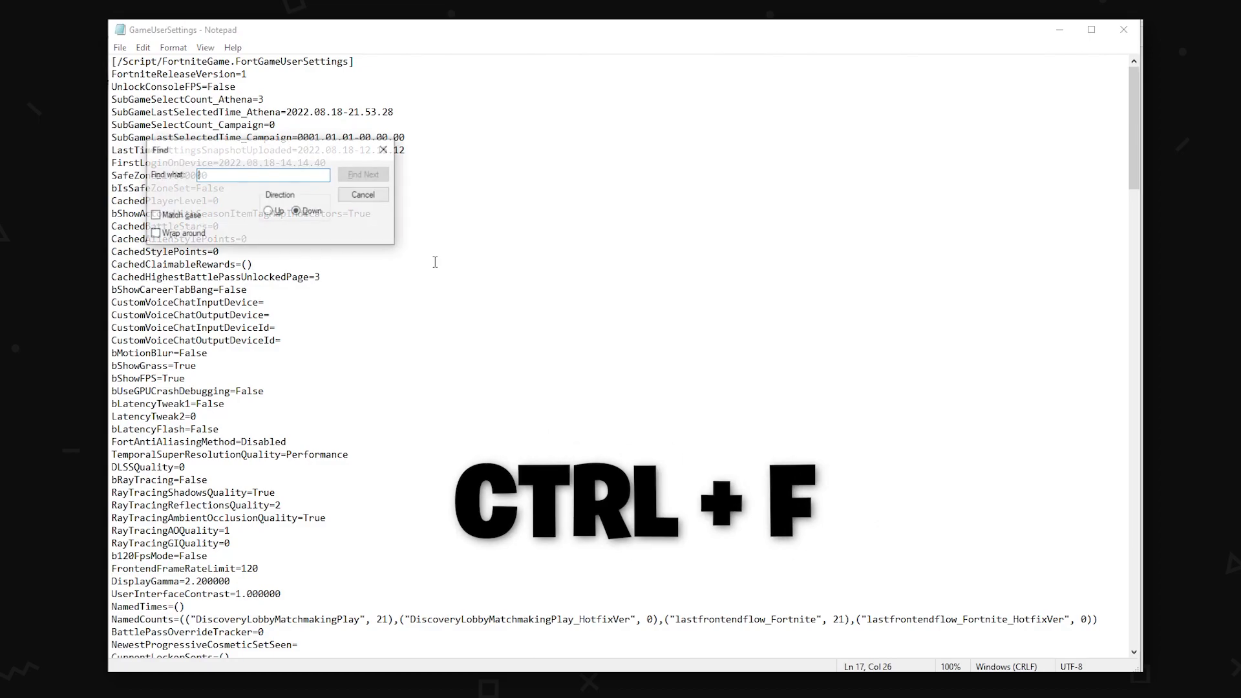
drag(230, 150, 475, 269)
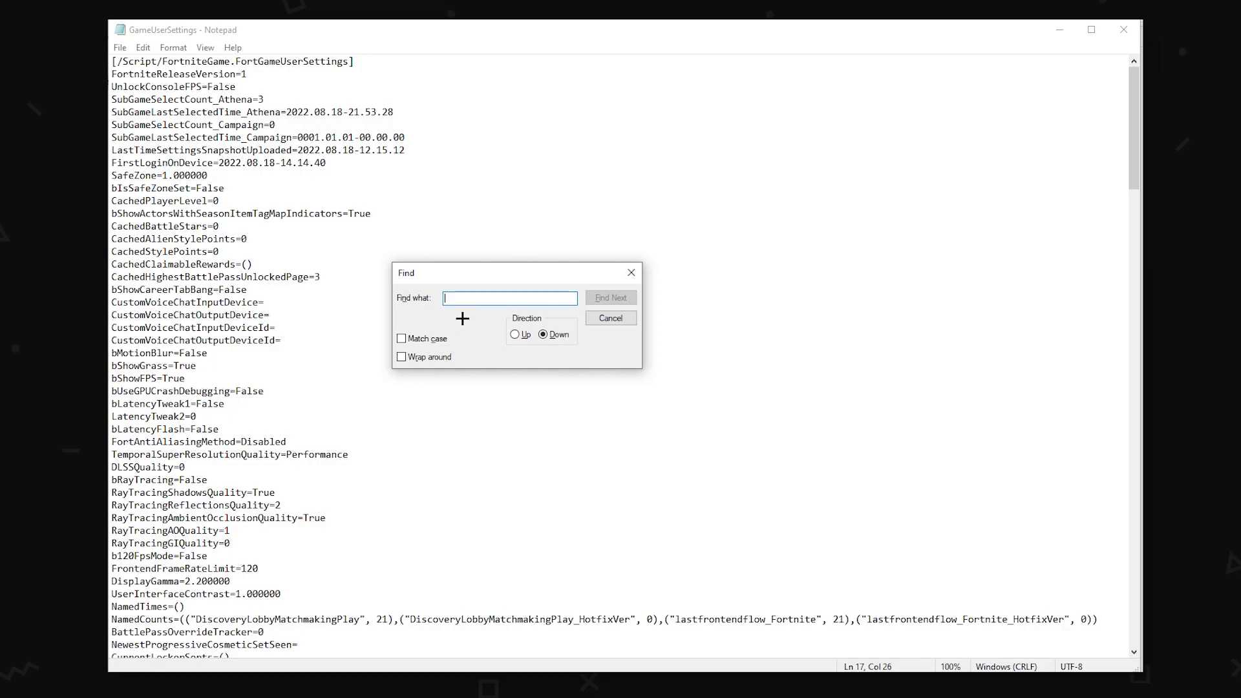
click(623, 318)
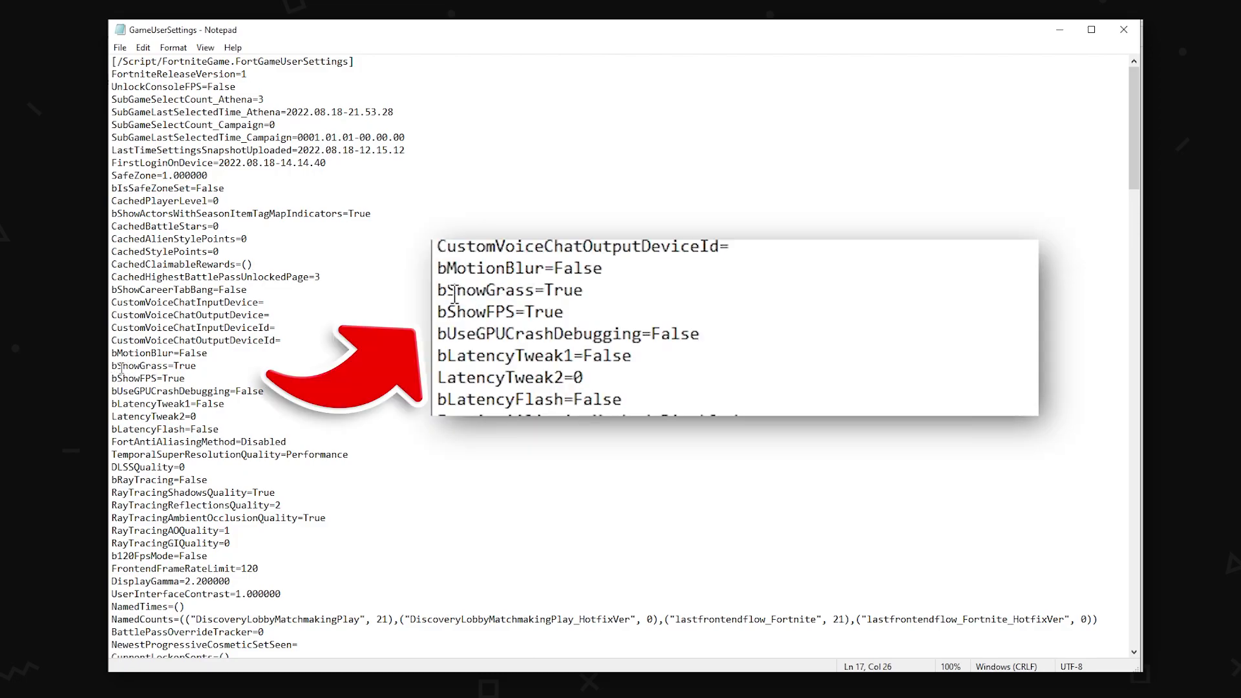
drag(113, 366, 223, 367)
click(223, 367)
key(BackSpace)
key(BackSpace)
key(BackSpace)
key(BackSpace)
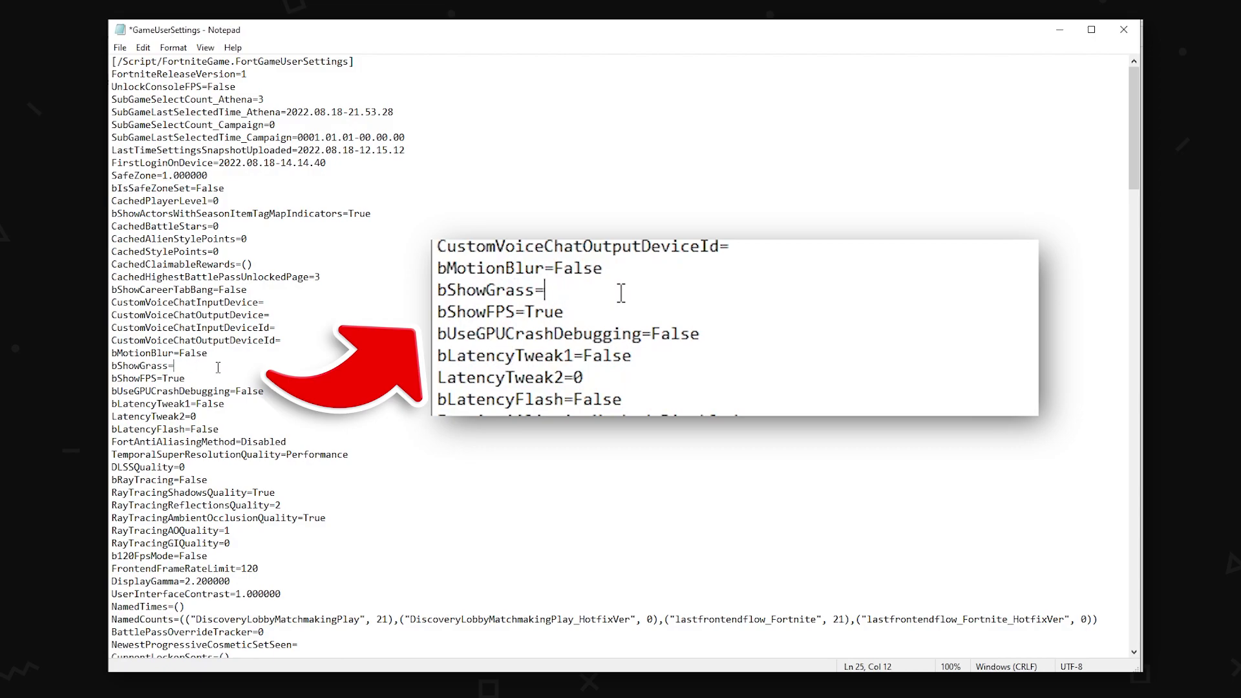
text(False)
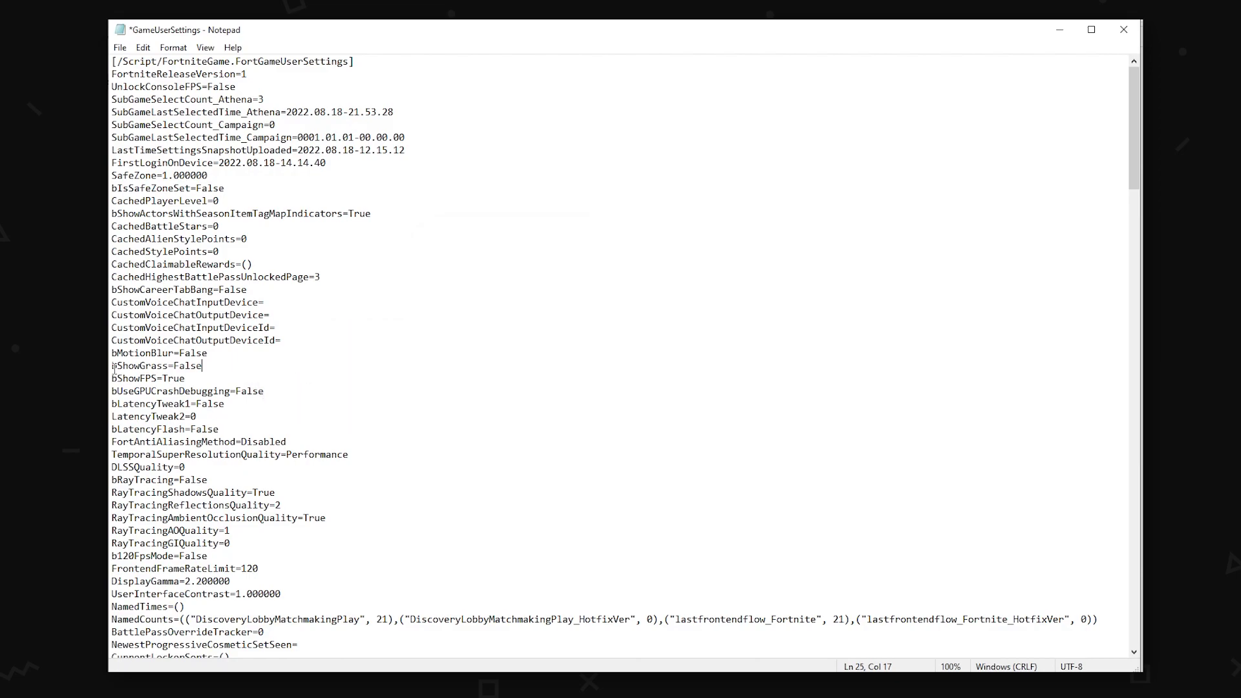
drag(114, 367, 226, 367)
click(249, 367)
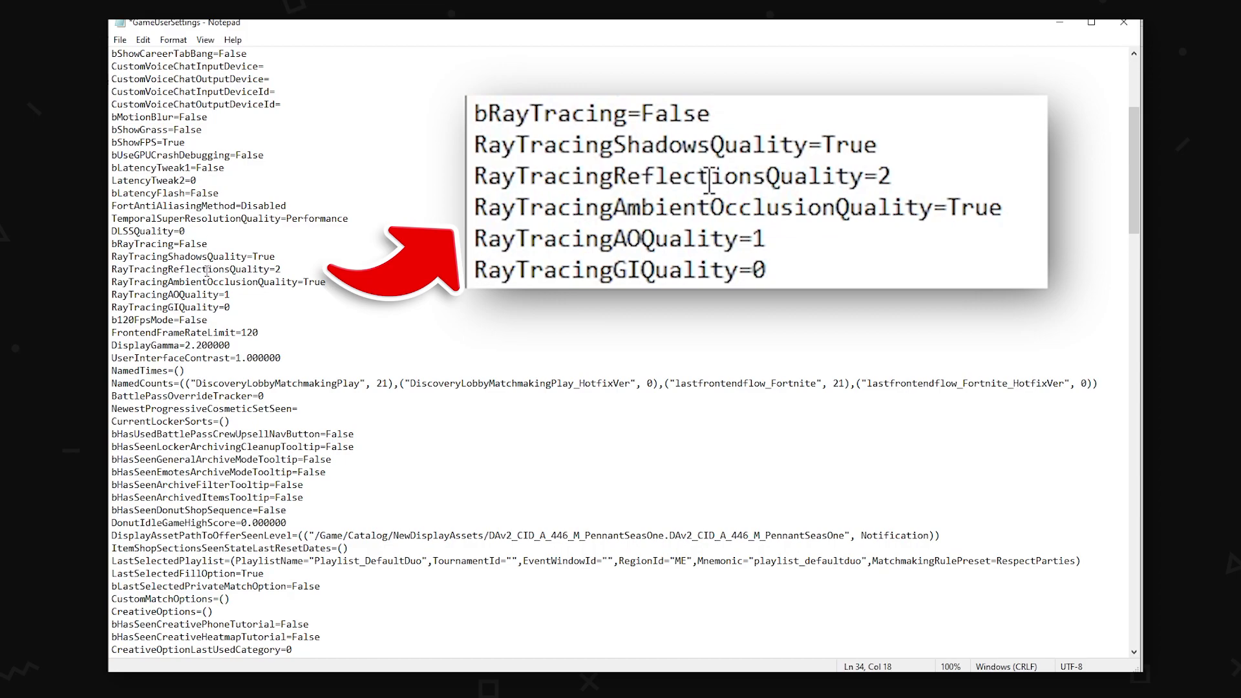
click(296, 268)
key(BackSpace)
text(0)
key(BackSpace)
text(2)
key(BackSpace)
text(0)
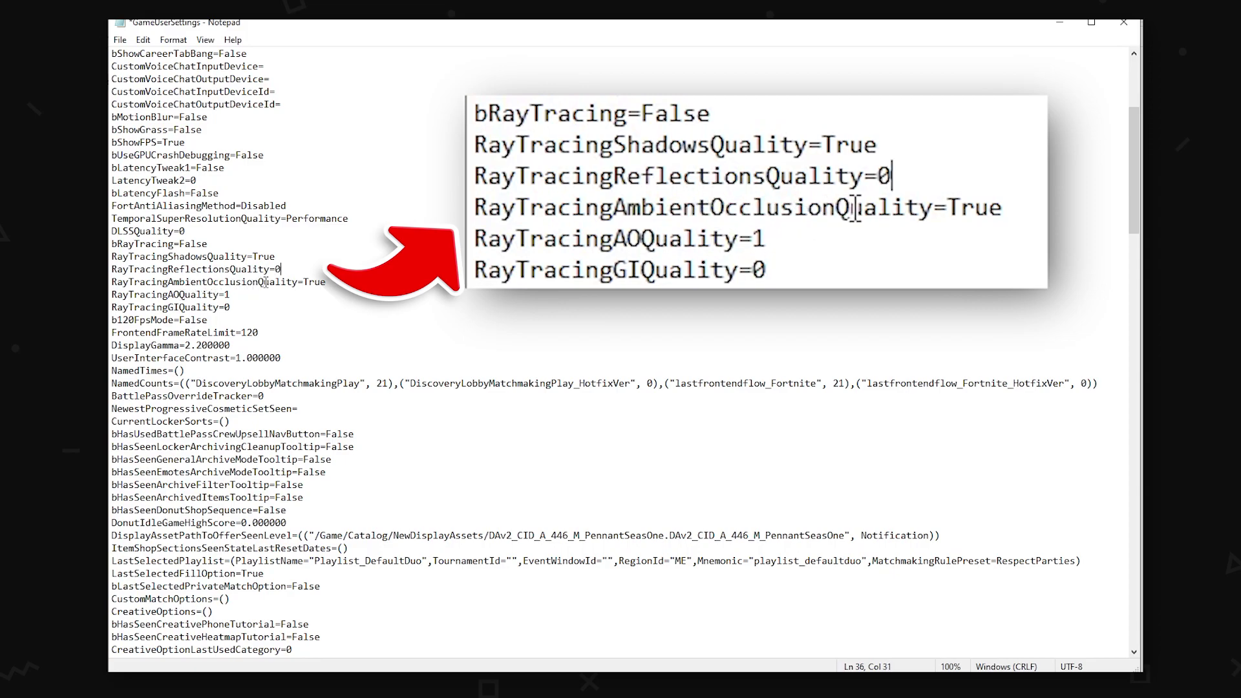
click(331, 283)
key(BackSpace)
key(BackSpace)
key(BackSpace)
key(BackSpace)
text(False)
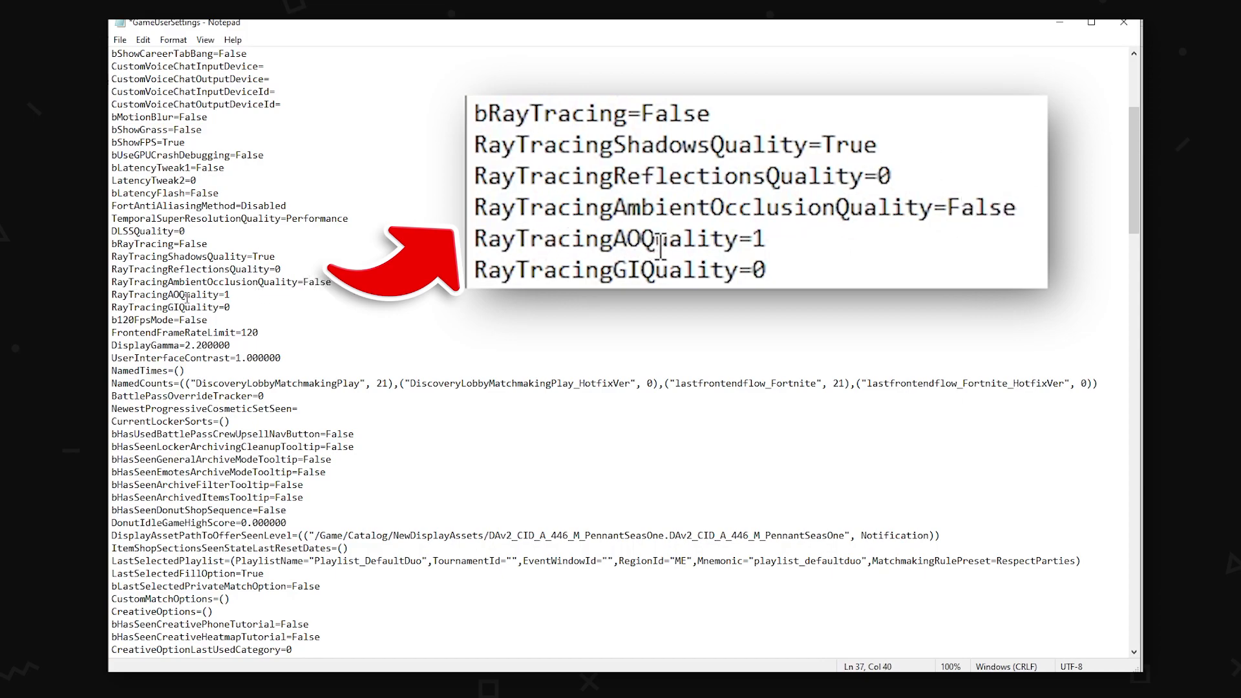
click(257, 295)
key(BackSpace)
text(0)
drag(240, 304, 111, 246)
key(Right)
scroll(388, 280, down, 2)
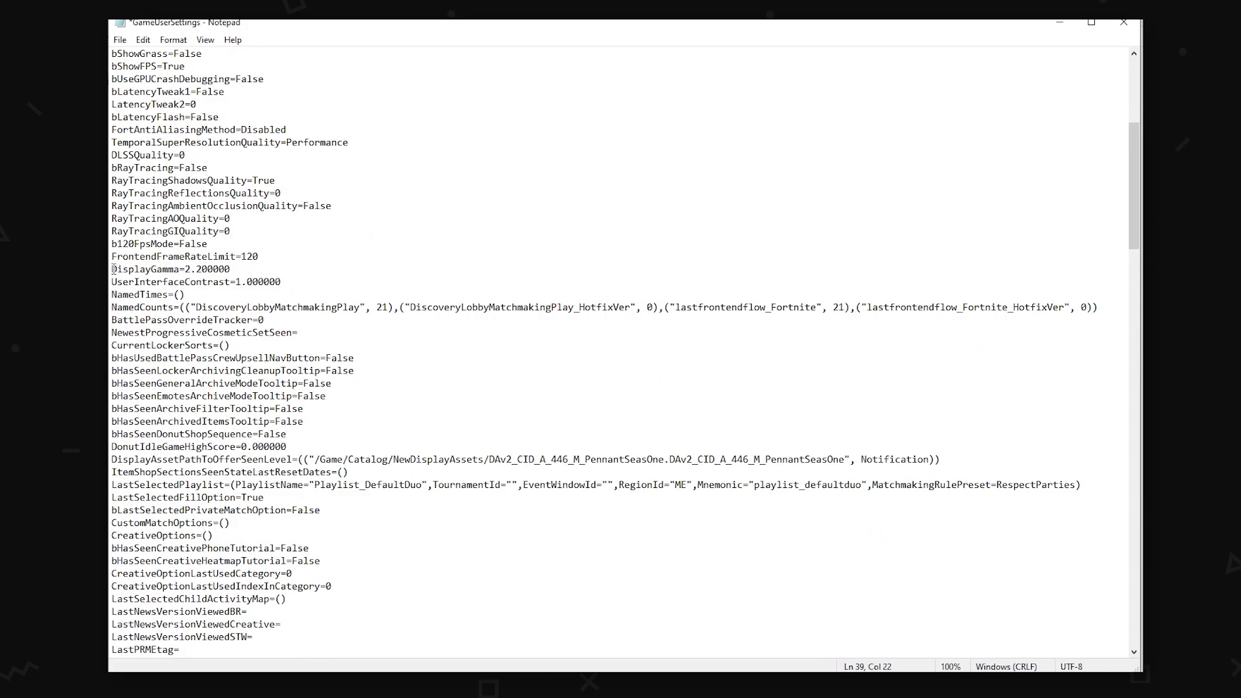
drag(112, 269, 230, 269)
click(201, 270)
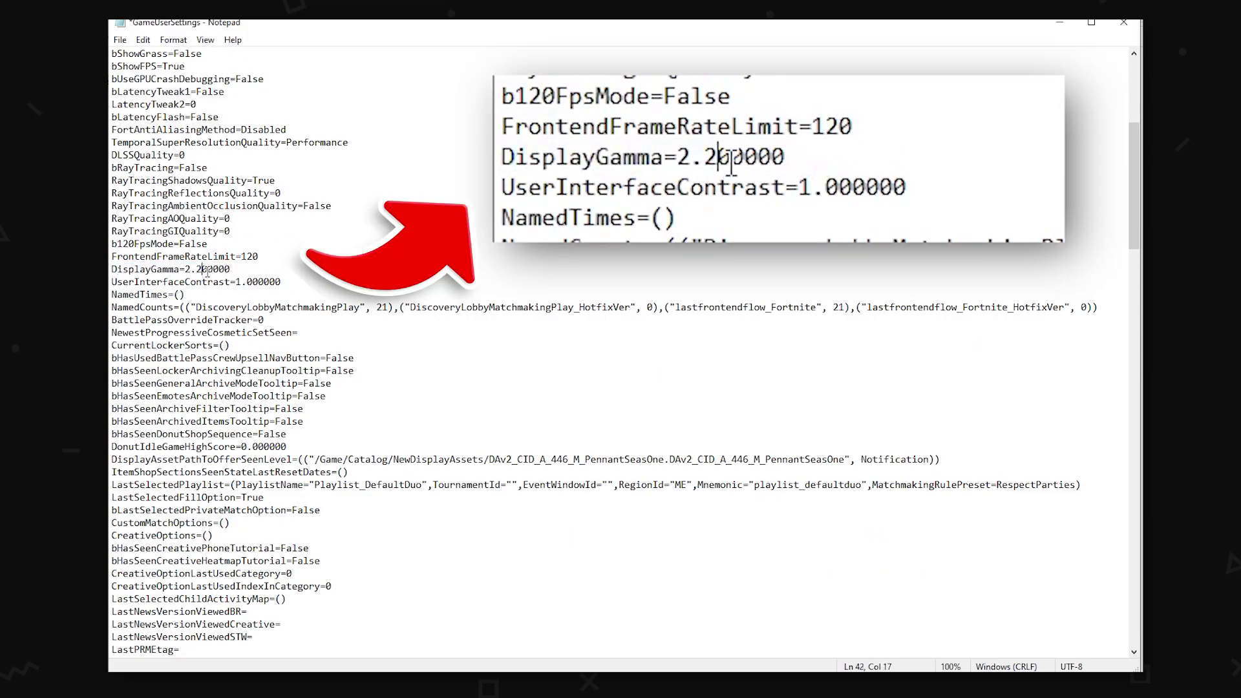
click(112, 269)
drag(112, 269, 230, 269)
click(113, 270)
drag(113, 269, 199, 270)
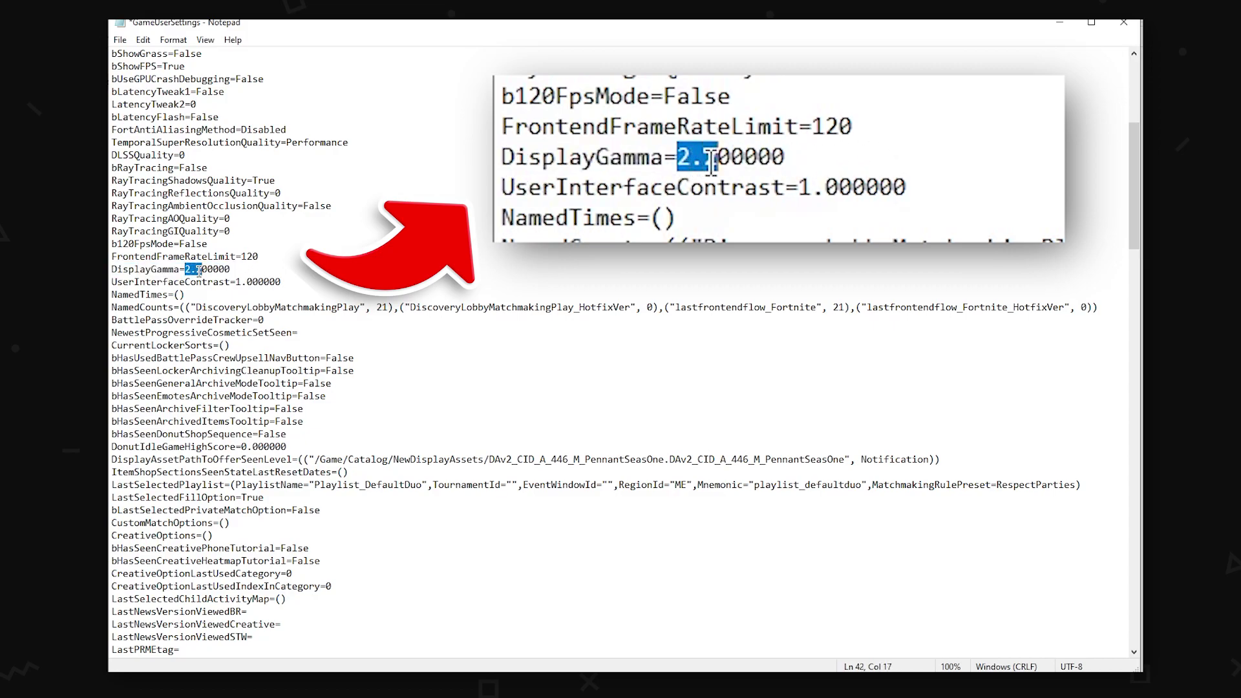
click(199, 270)
key(BackSpace)
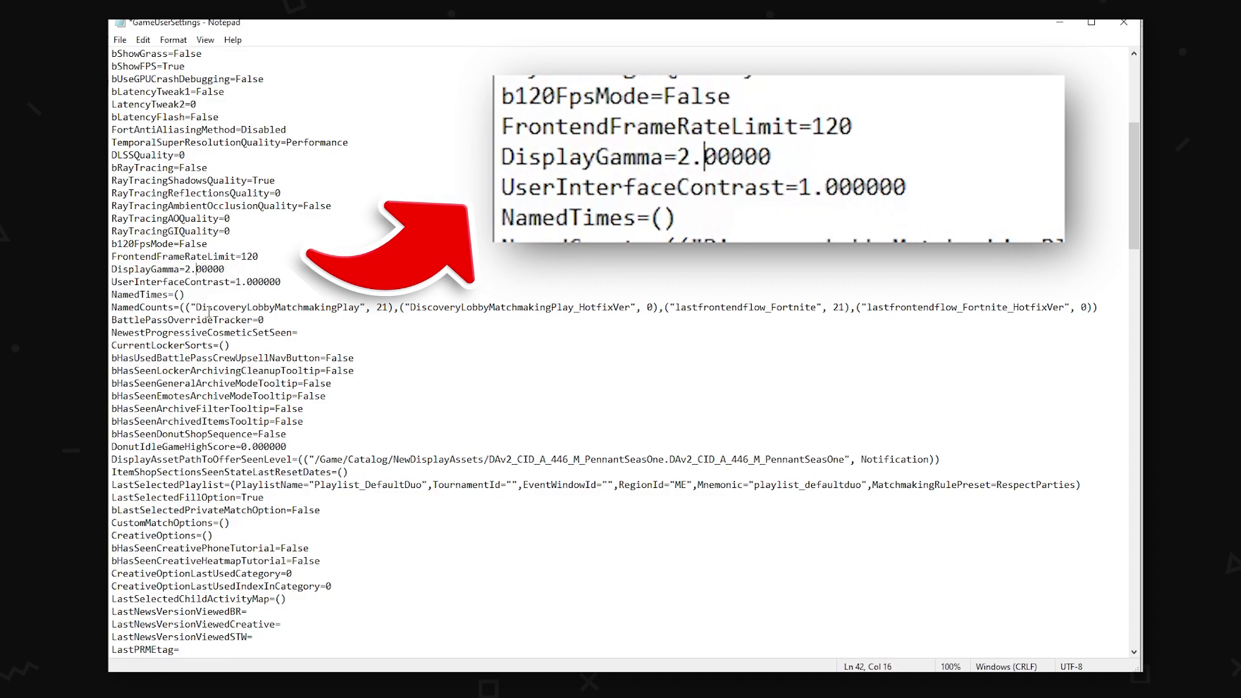
text(0)
key(BackSpace)
text(2)
click(399, 215)
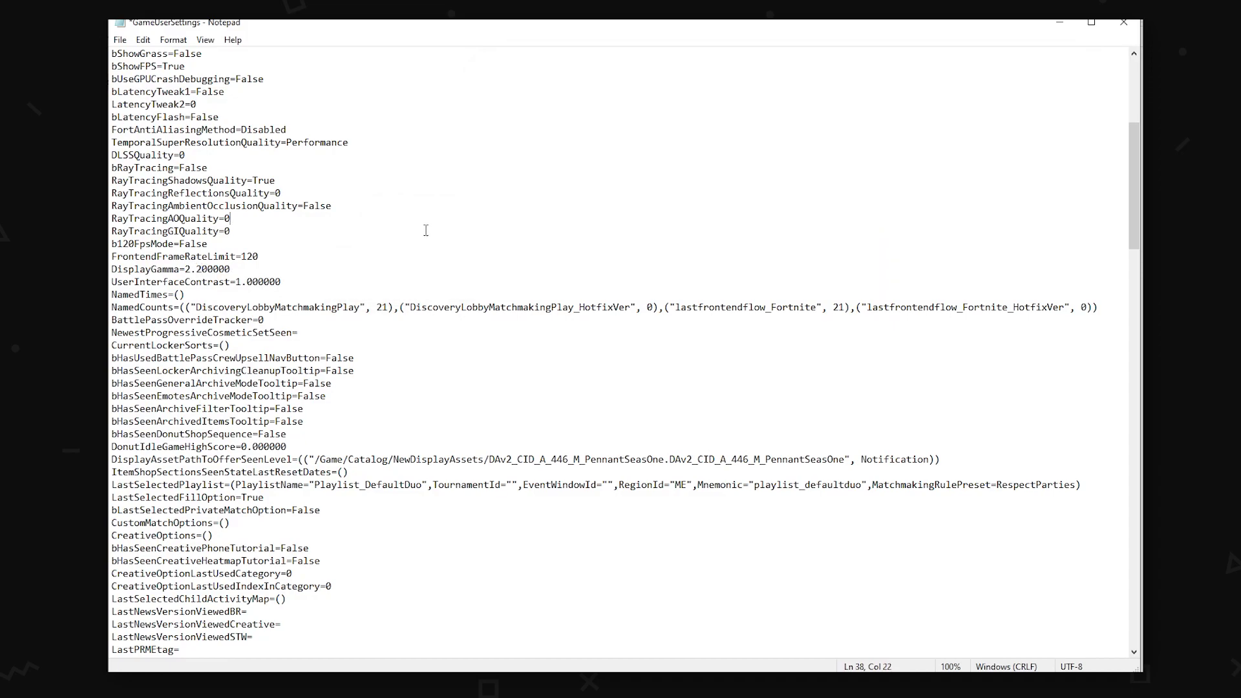
scroll(426, 231, down, 3)
scroll(470, 229, up, 3)
scroll(476, 230, down, 2)
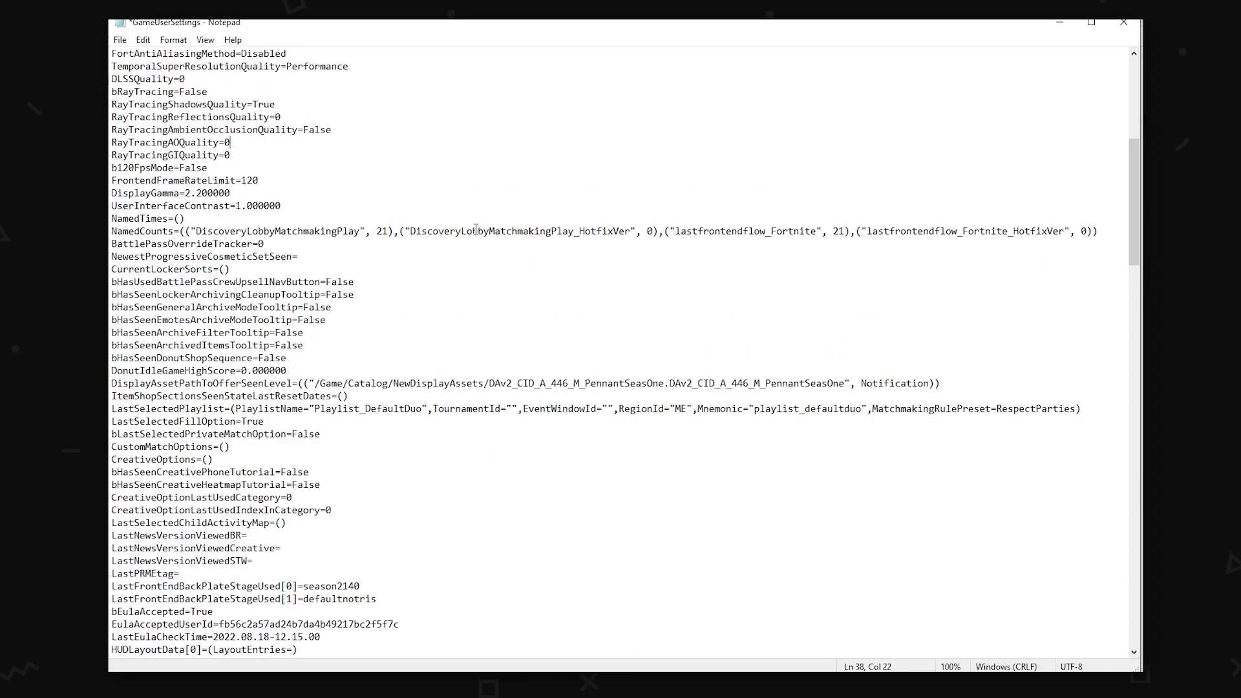
scroll(481, 224, up, 2)
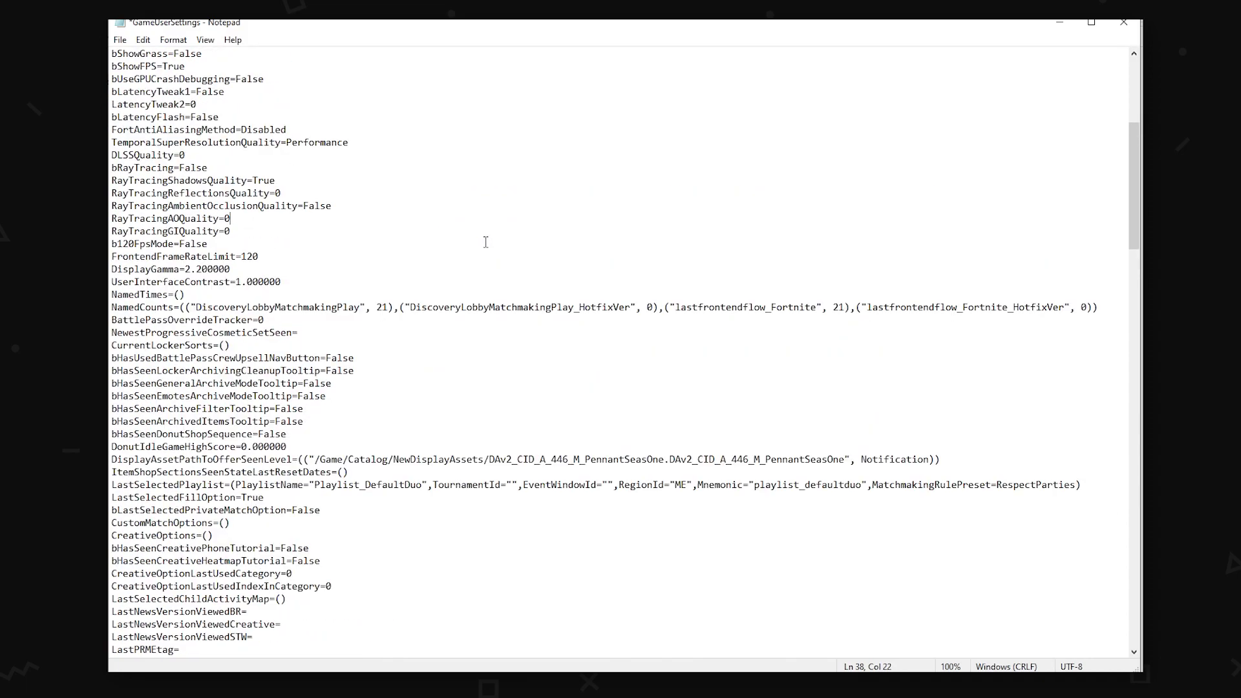
scroll(485, 229, down, 6)
scroll(487, 239, up, 4)
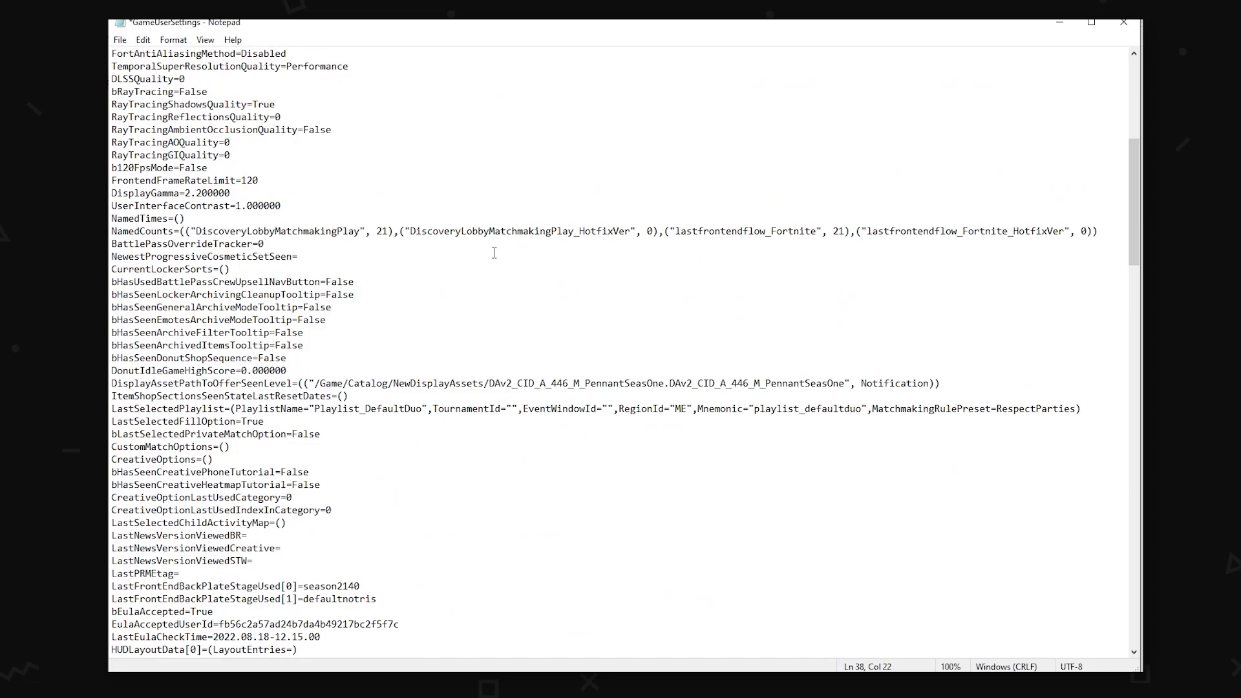
Search GameUserSettings for 'mouse' to find the bDisableMouseAcceleration=False line, then close Find.
key(ctrl+f)
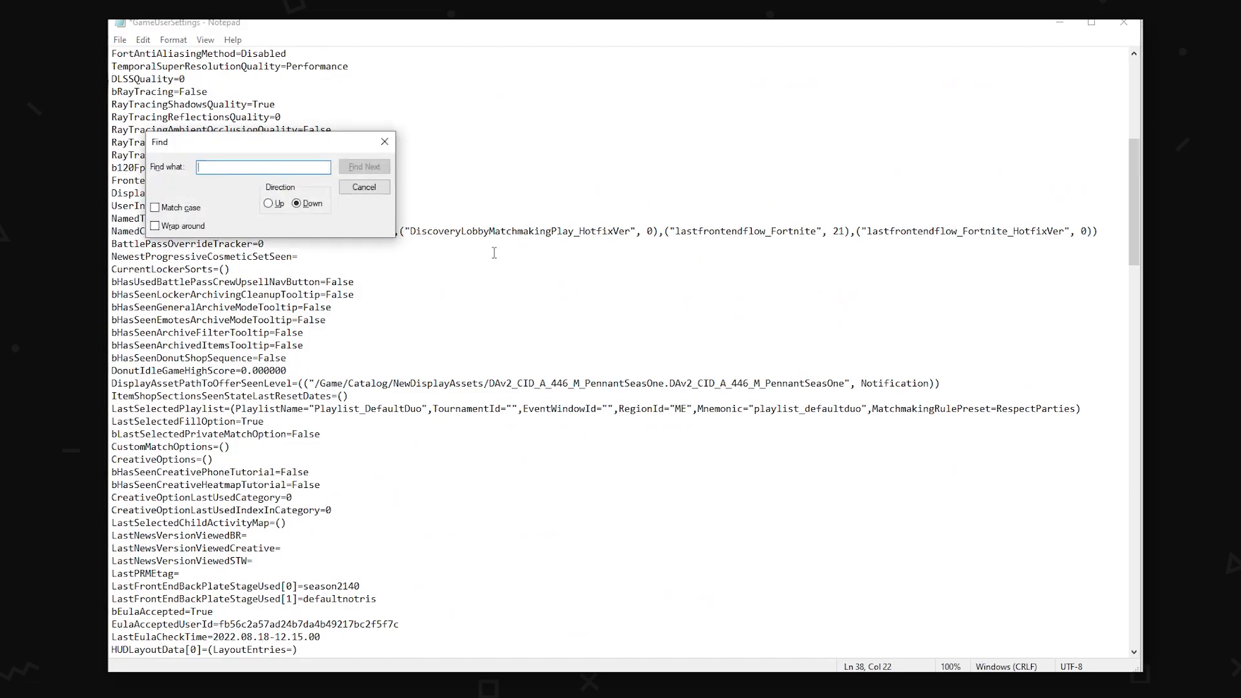
text(mouse)
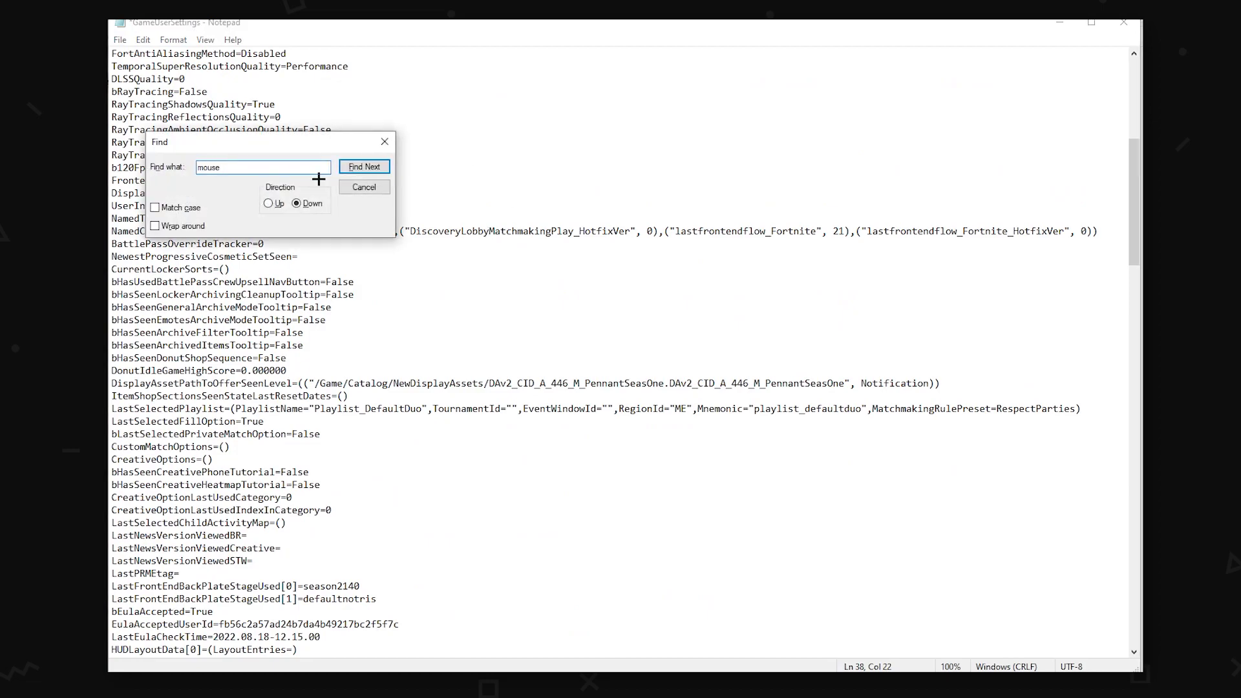
click(360, 167)
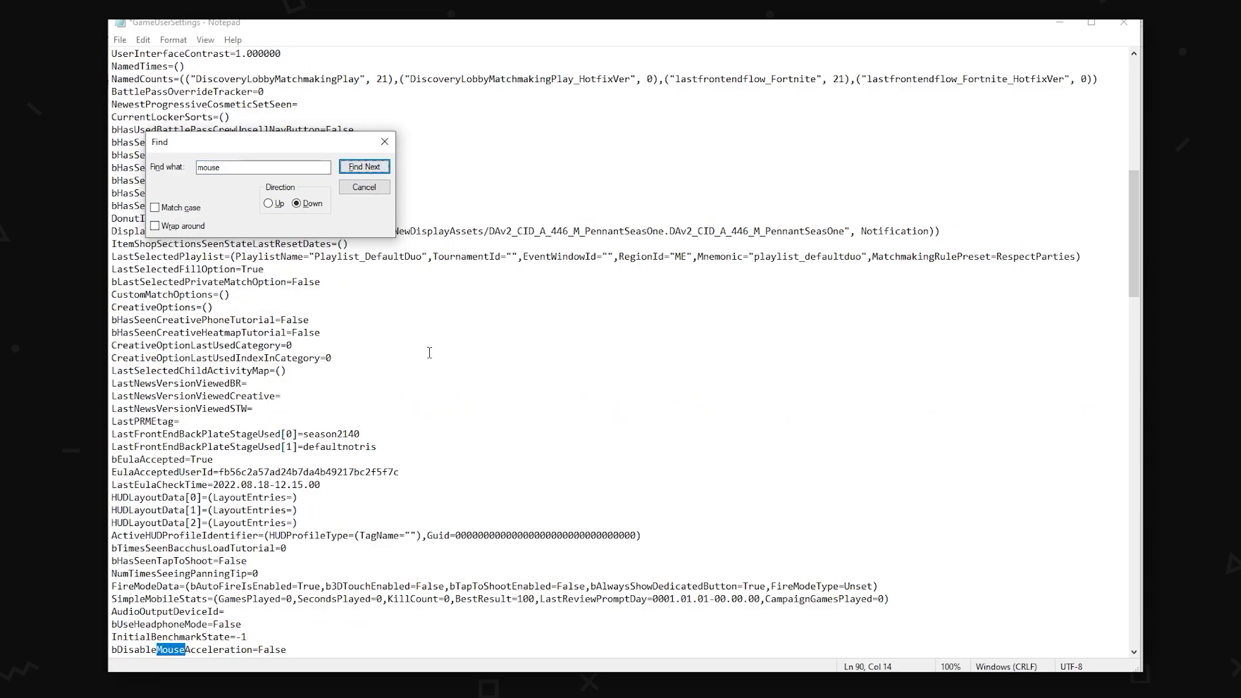
scroll(429, 352, down, 6)
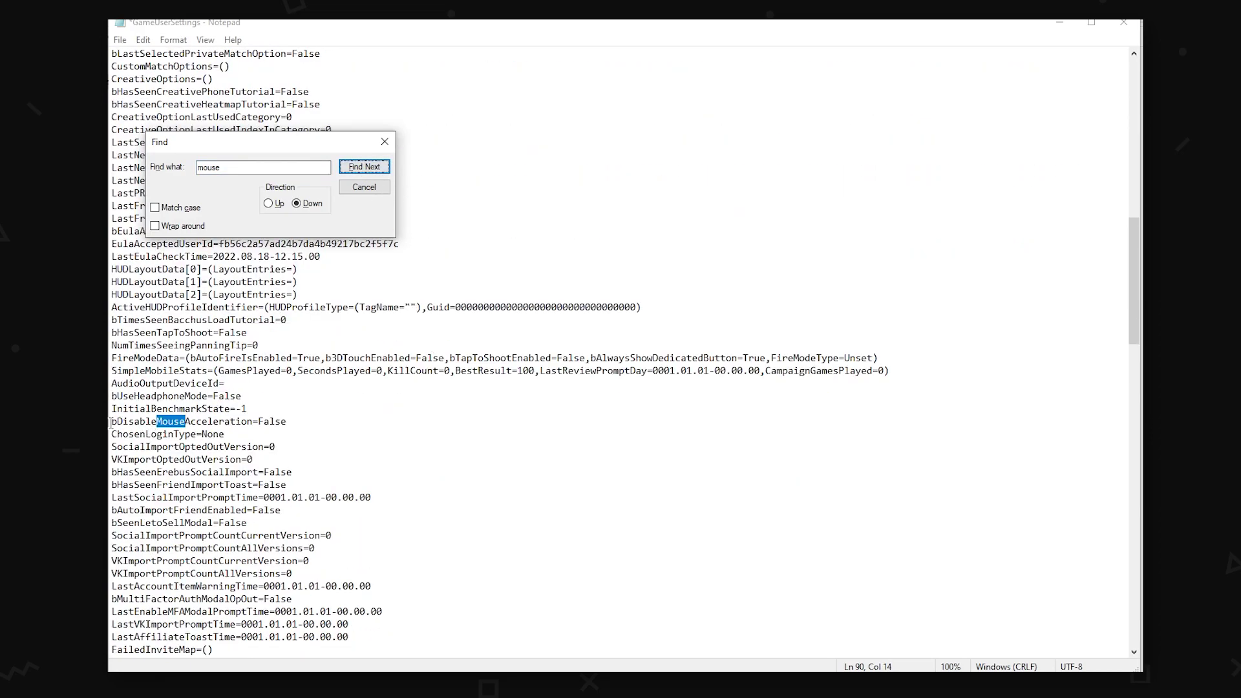
drag(110, 424, 318, 420)
click(294, 143)
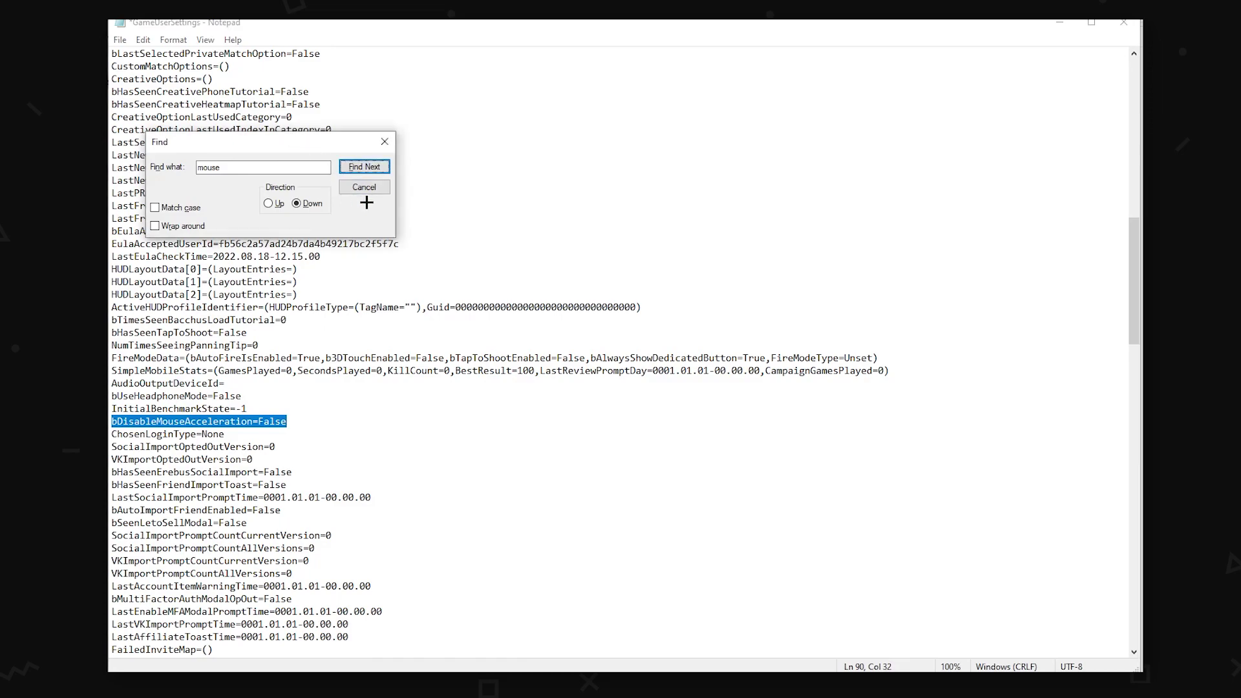
click(364, 188)
Replace False with True on the bDisableMouseAcceleration line.
scroll(114, 347, down, 2)
click(113, 346)
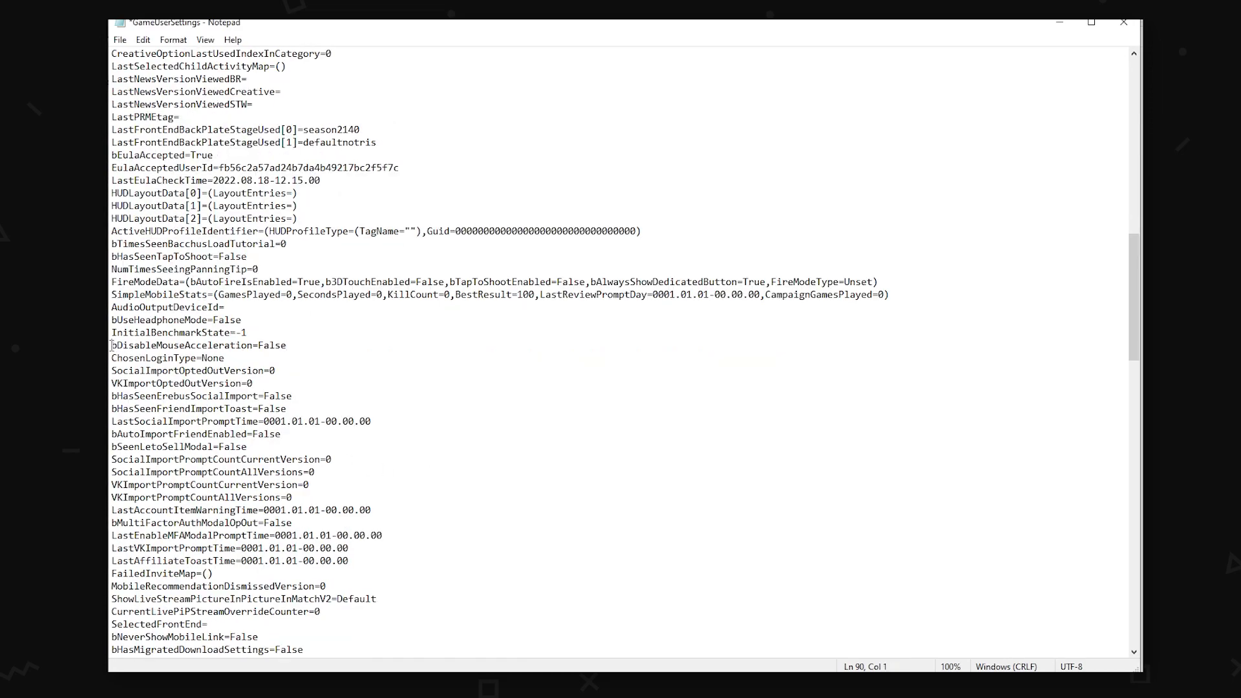
drag(112, 347, 305, 348)
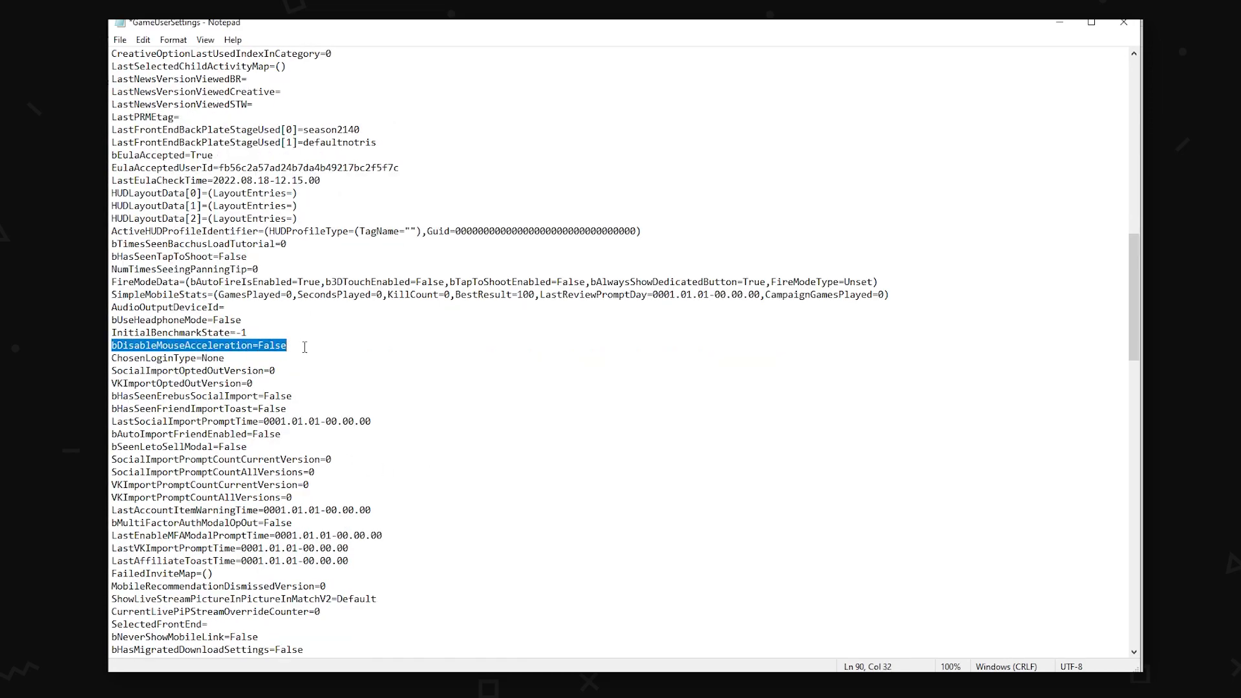
click(305, 348)
key(BackSpace)
key(BackSpace)
key(BackSpace)
key(BackSpace)
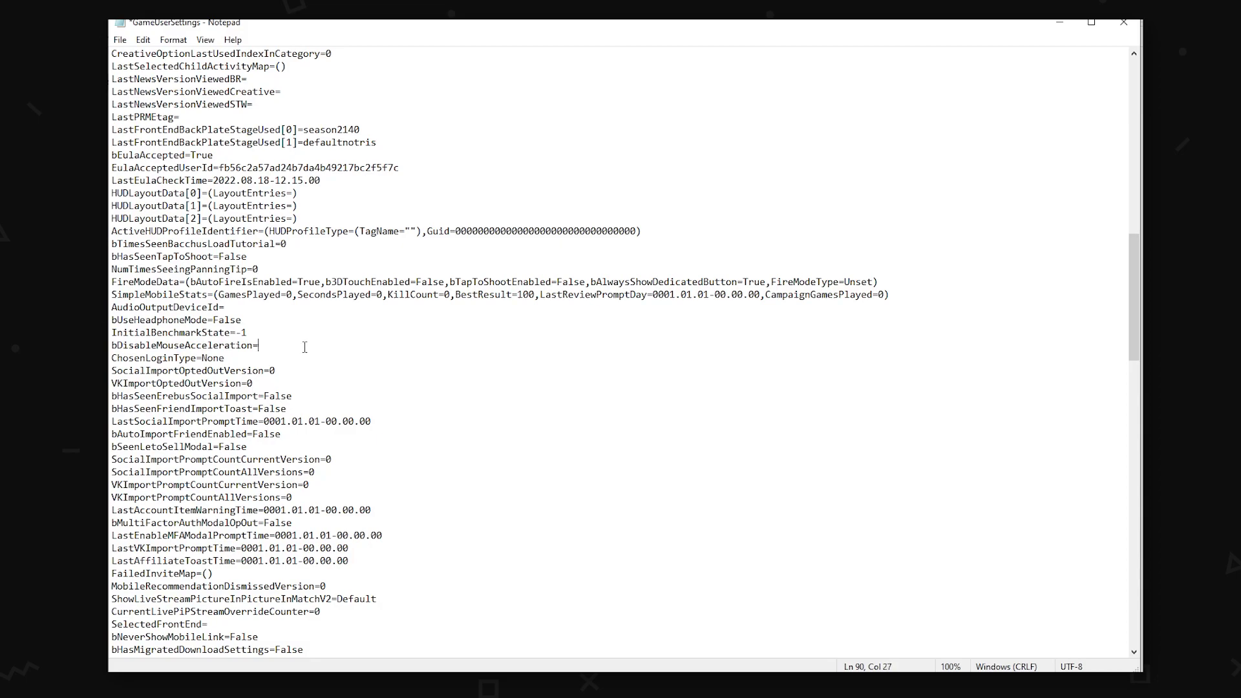
text(True)
In [ScalabilityGroups], set sg.ViewDistanceQuality to 1 and sg.GlobalIlluminationQuality to 0.
scroll(346, 356, down, 20)
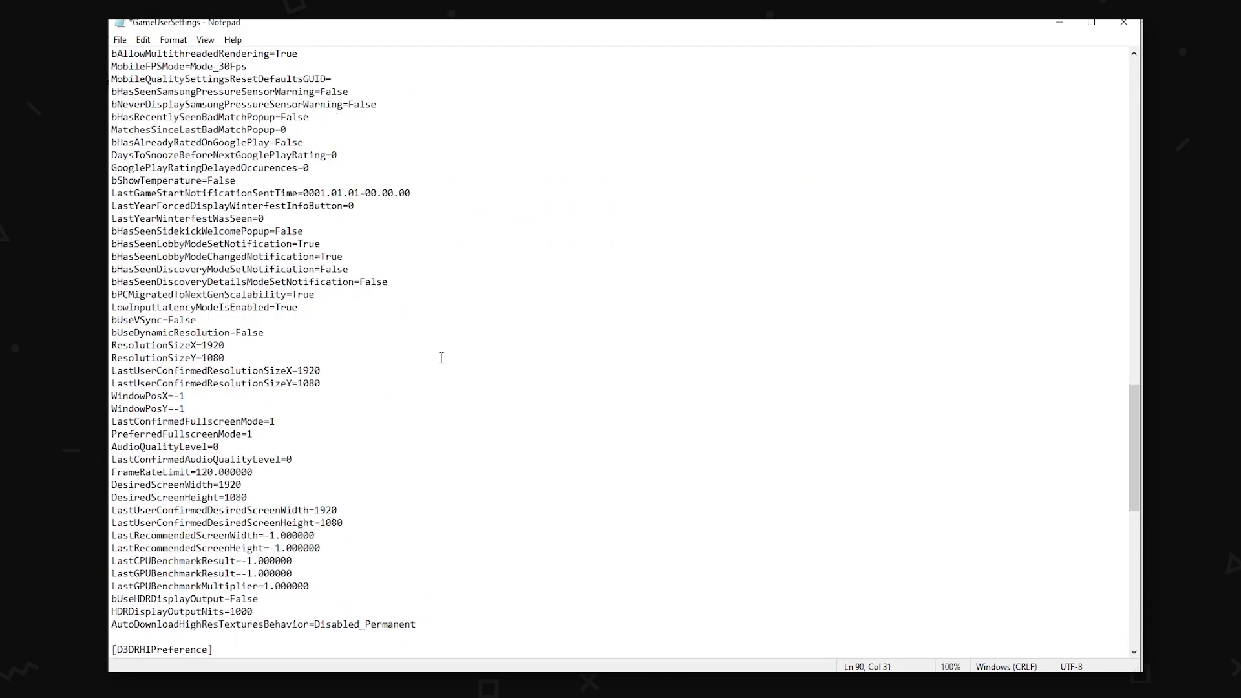
scroll(442, 358, down, 11)
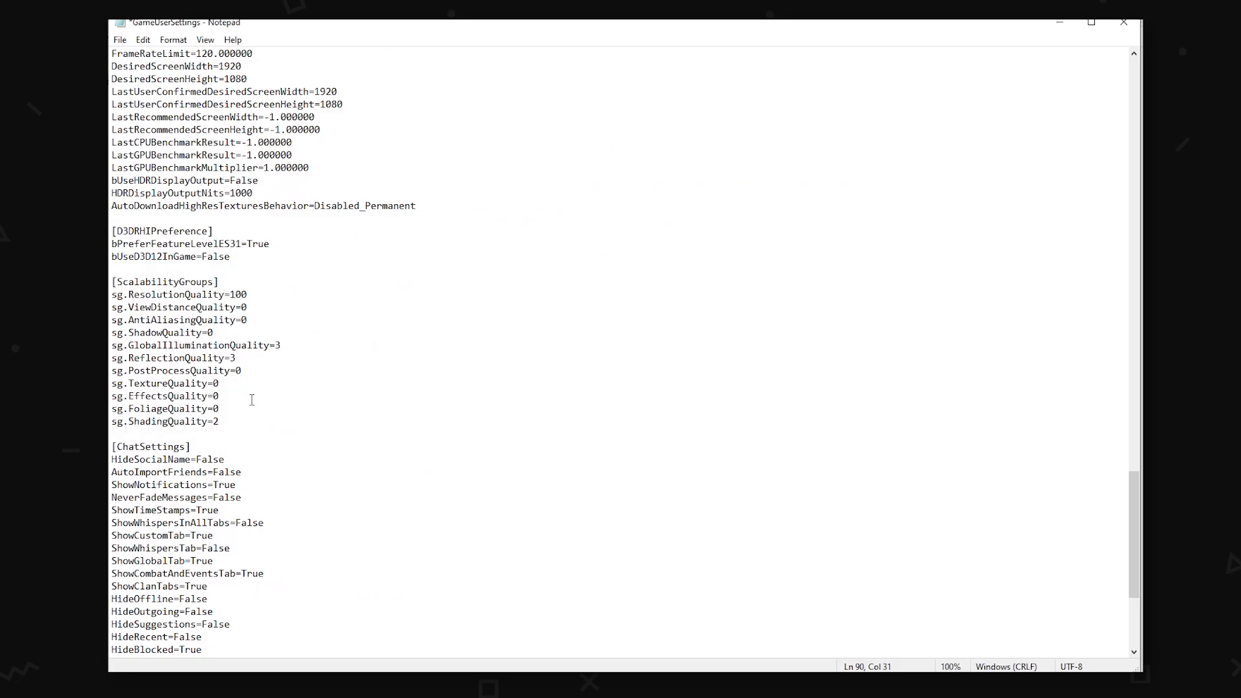
click(282, 287)
key(Home)
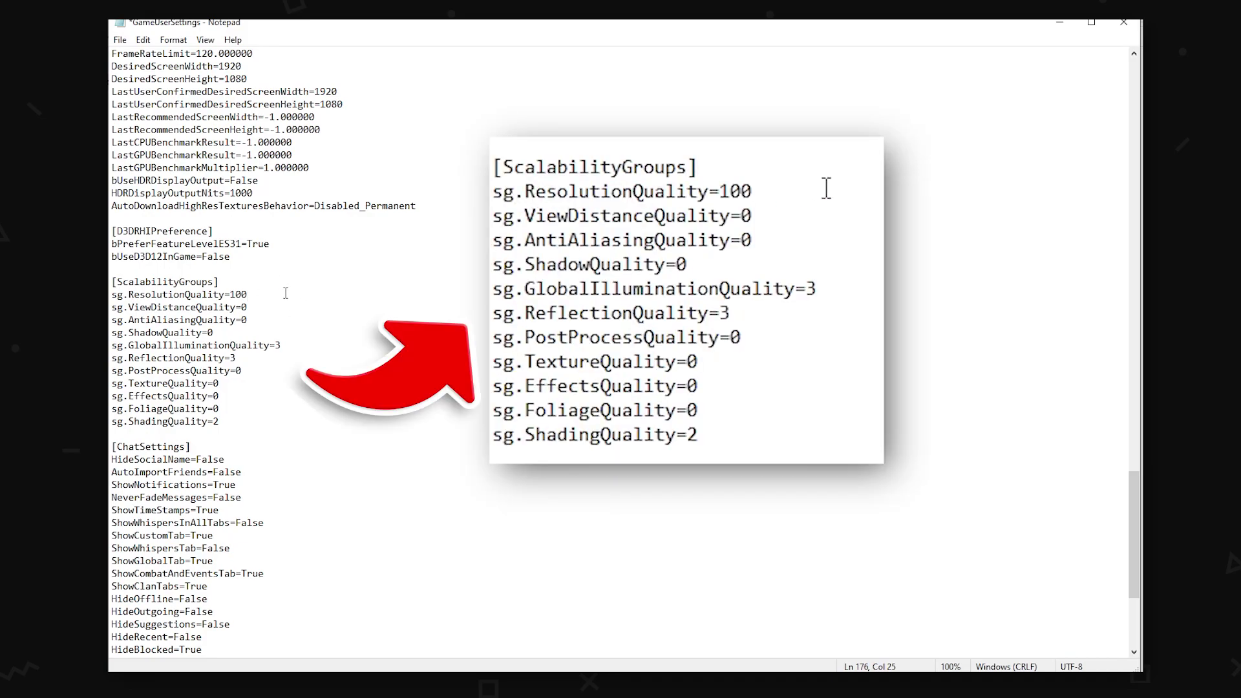
key(Down)
key(BackSpace)
text(1)
key(Down)
key(Down)
key(Down)
key(End)
key(BackSpace)
text(0)
Set sg.ReflectionQuality and sg.ShadingQuality to 0.
key(Down)
key(BackSpace)
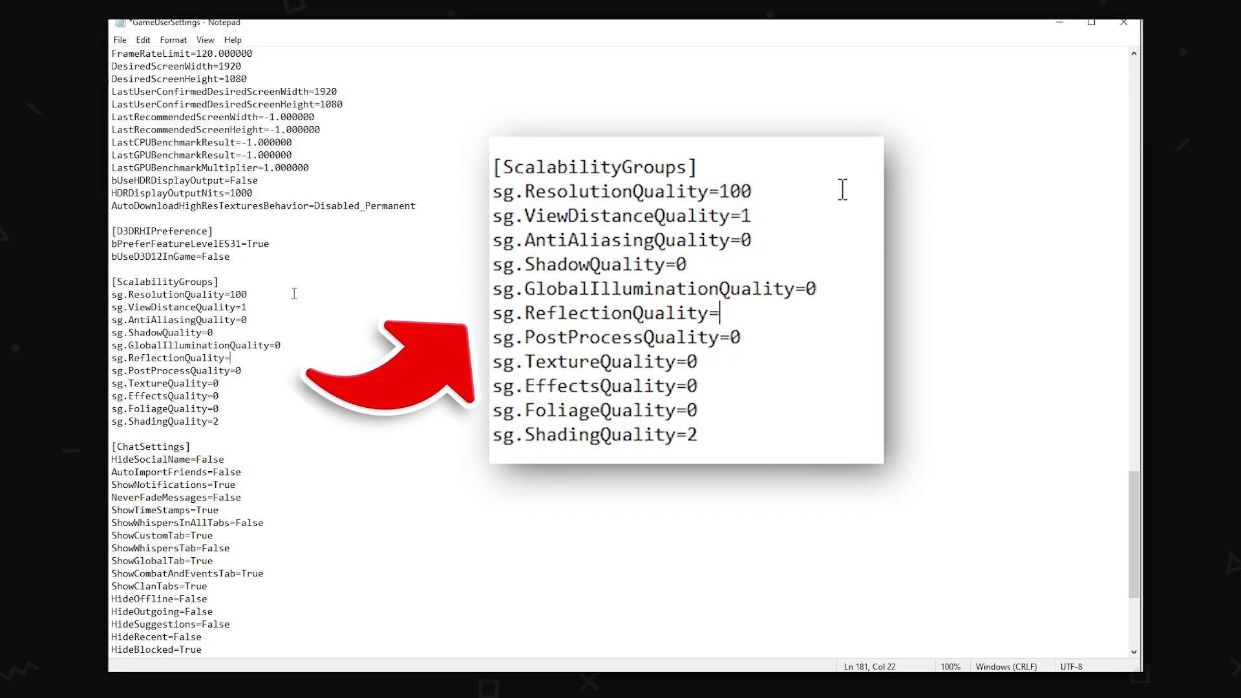
text(0)
key(Down)
key(Down)
key(Down)
key(Down)
key(Down)
key(BackSpace)
text(0)
Save the edited GameUserSettings file with Ctrl+S and File > Save.
scroll(360, 429, down, 6)
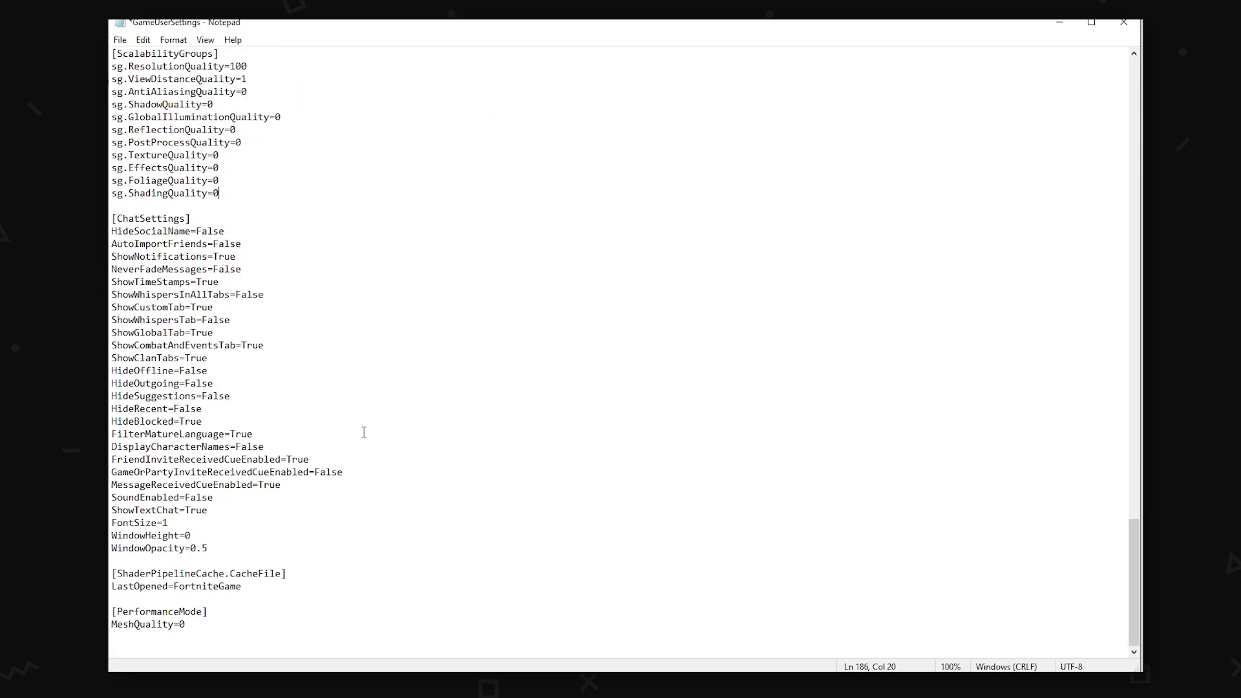
scroll(414, 411, up, 12)
scroll(472, 406, up, 20)
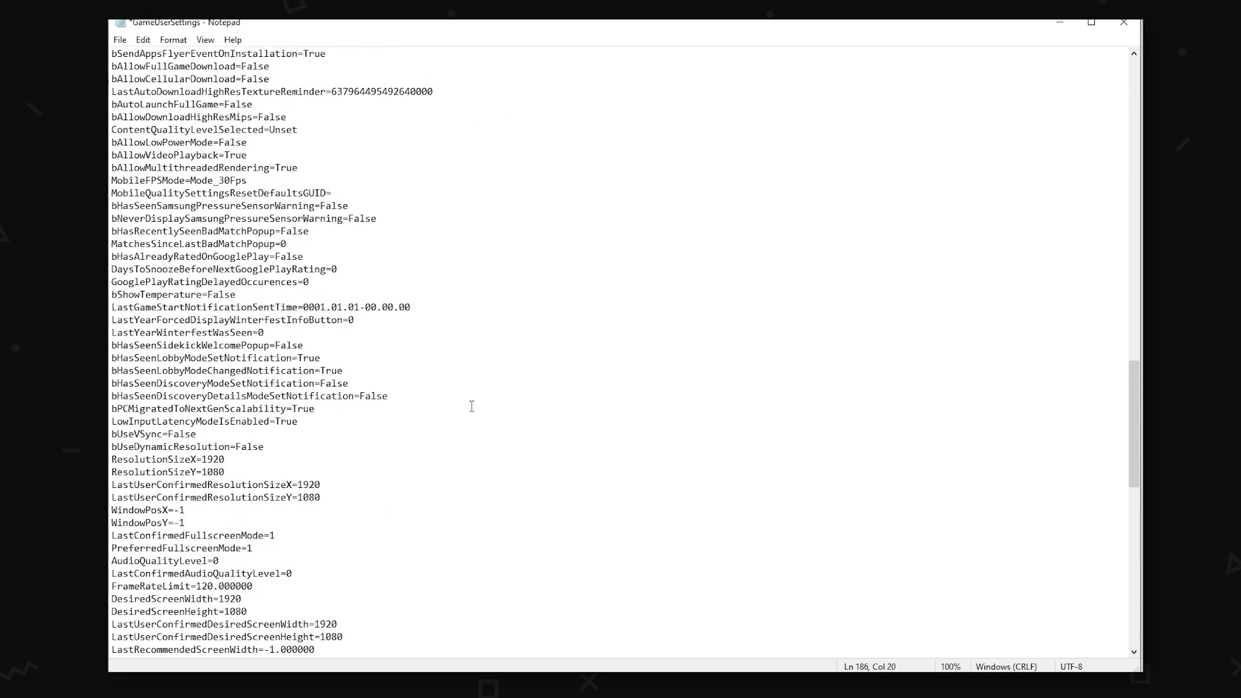
scroll(474, 405, up, 11)
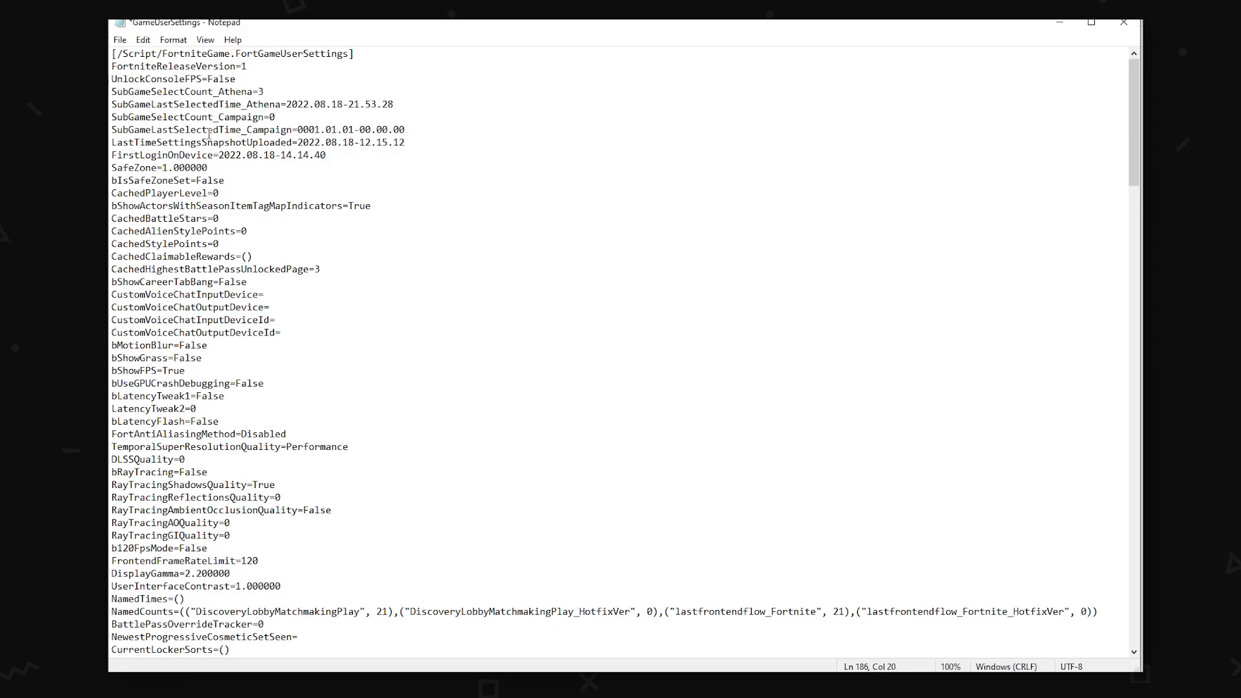
click(442, 323)
key(ctrl+s)
click(119, 38)
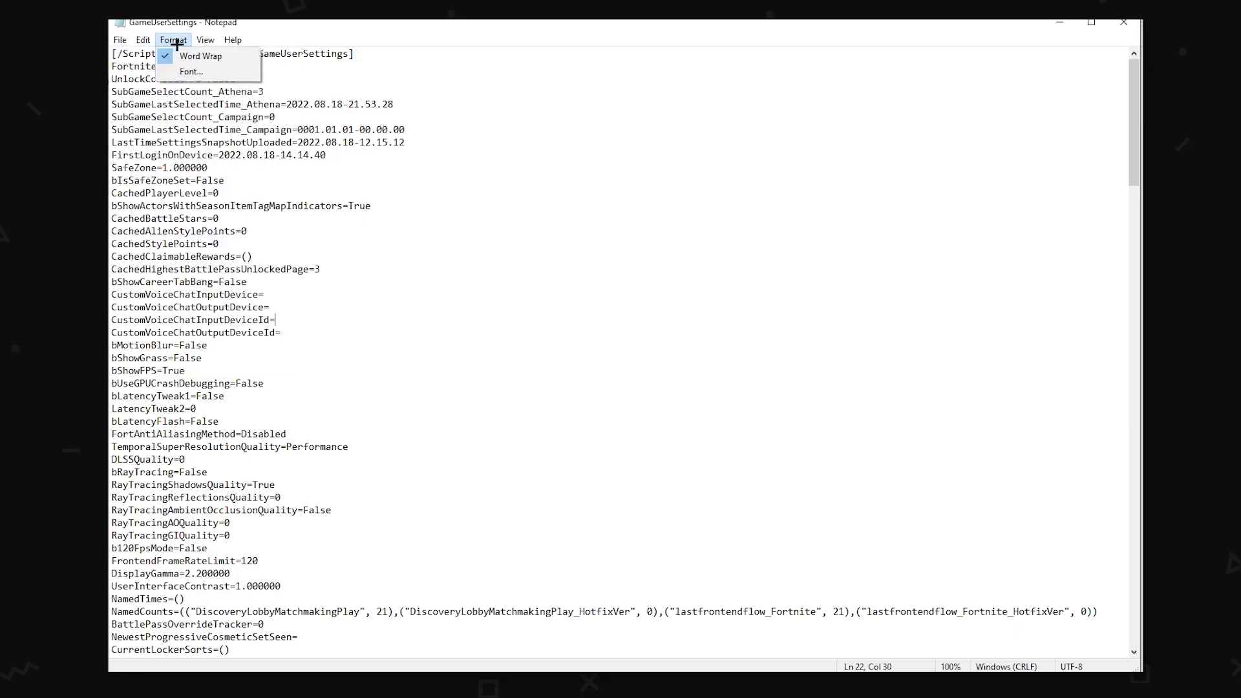
click(141, 103)
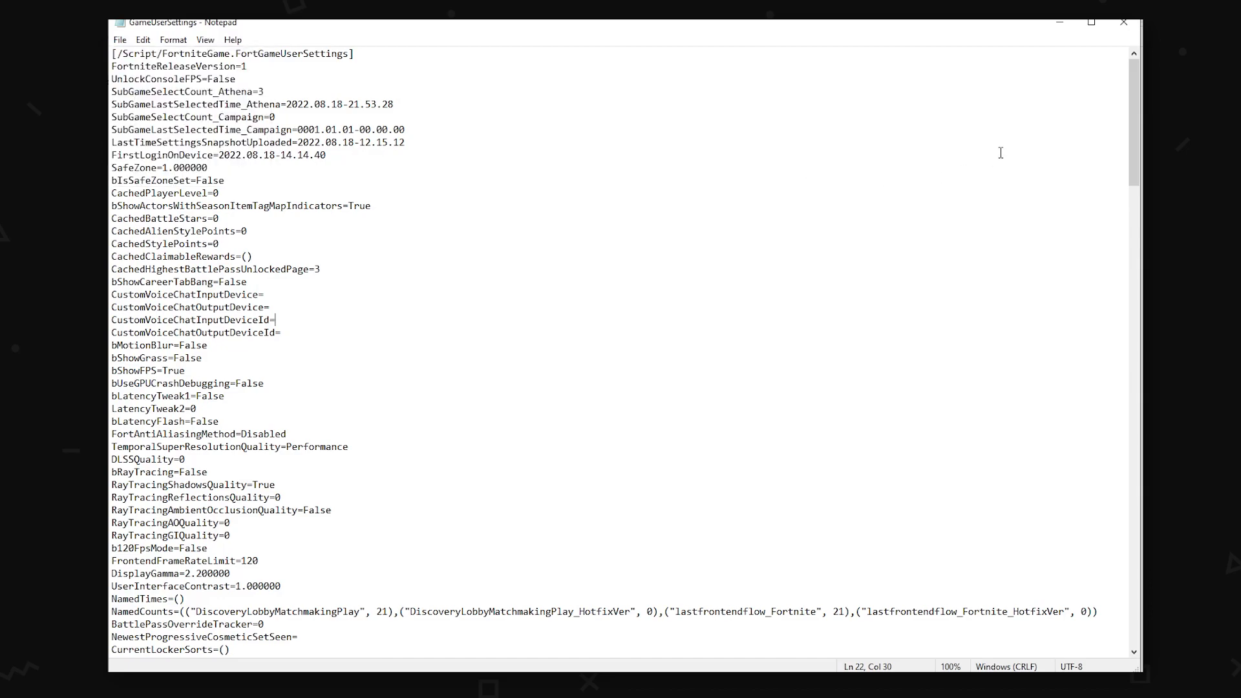
Close Notepad and mark GameUserSettings as Read-only in its Properties, applying the change.
click(1126, 27)
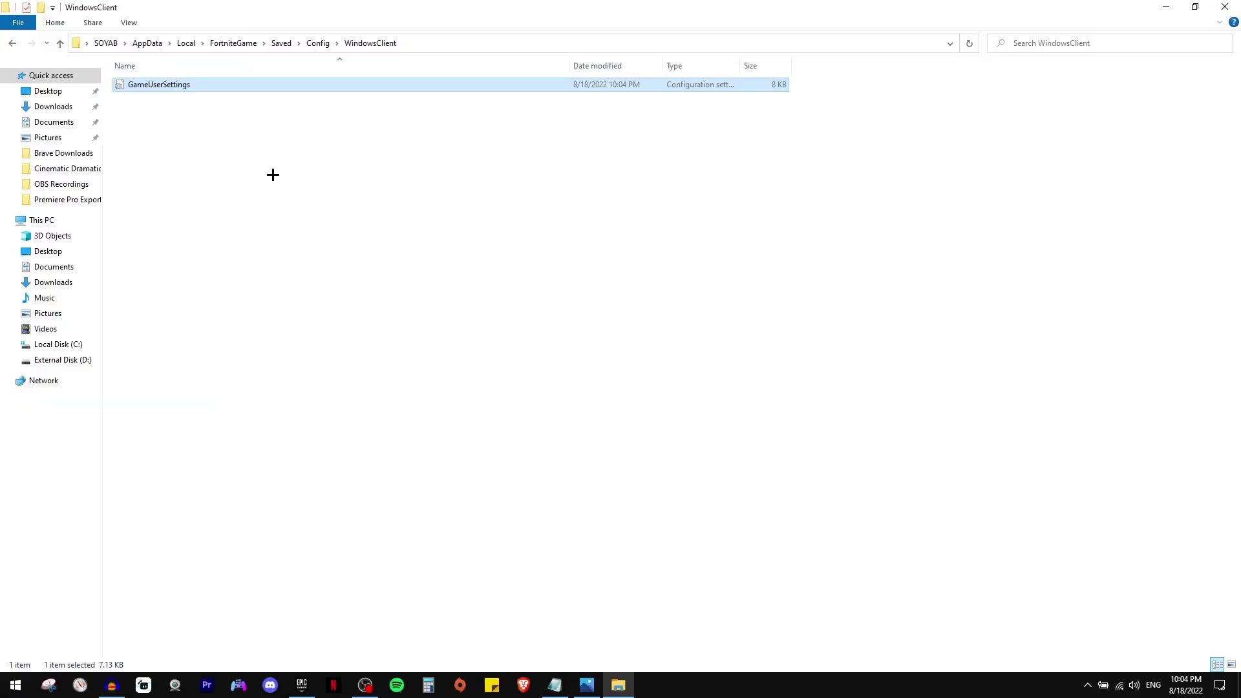
right_click(208, 86)
click(266, 376)
click(303, 336)
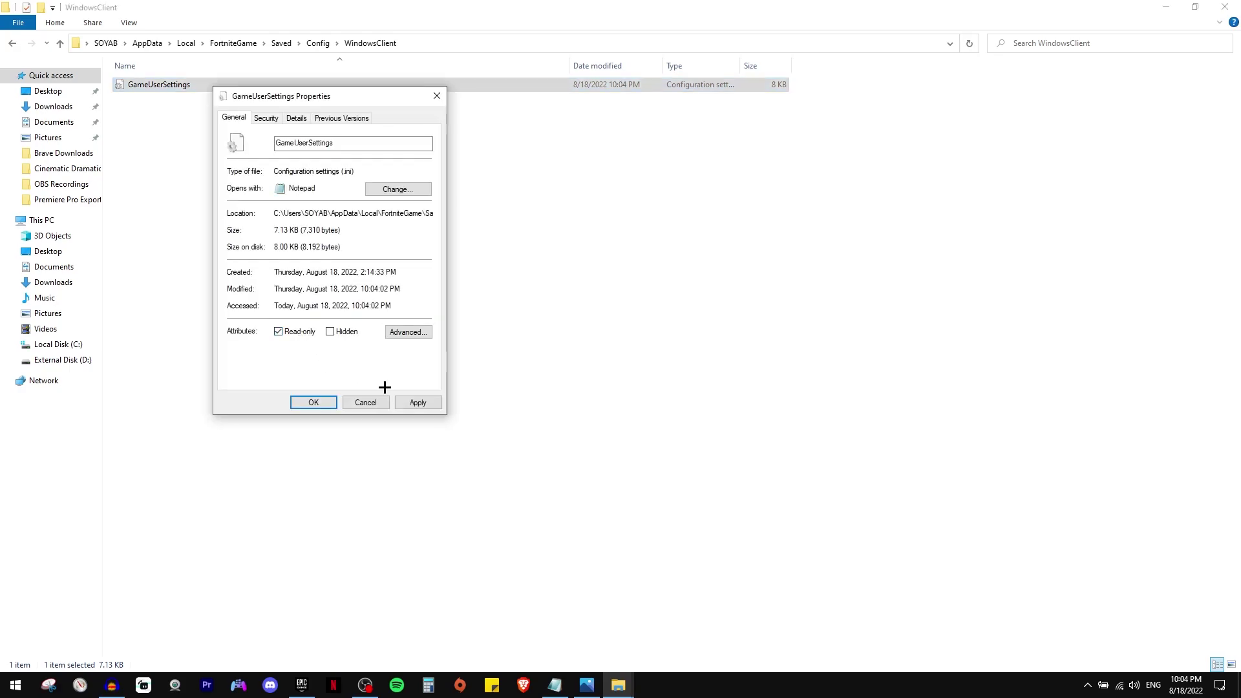
click(416, 404)
Move the Properties window aside and reselect GameUserSettings, dismissing the context menus without choosing anything.
drag(329, 98, 364, 193)
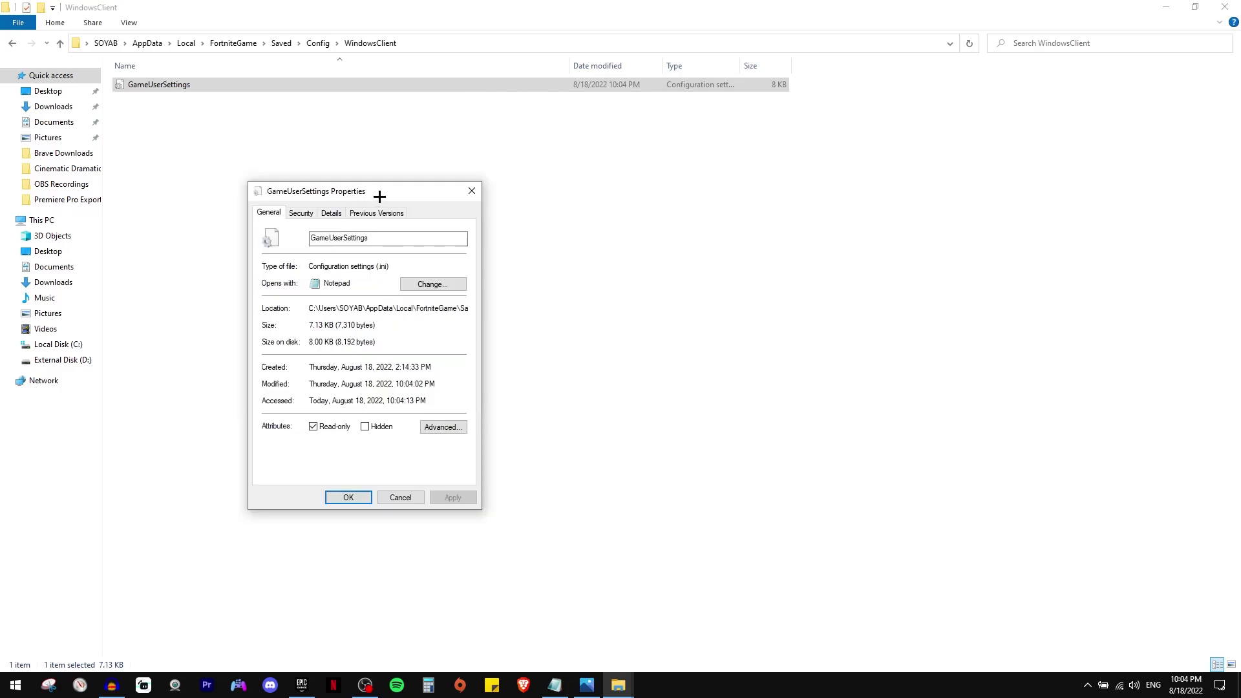
click(500, 163)
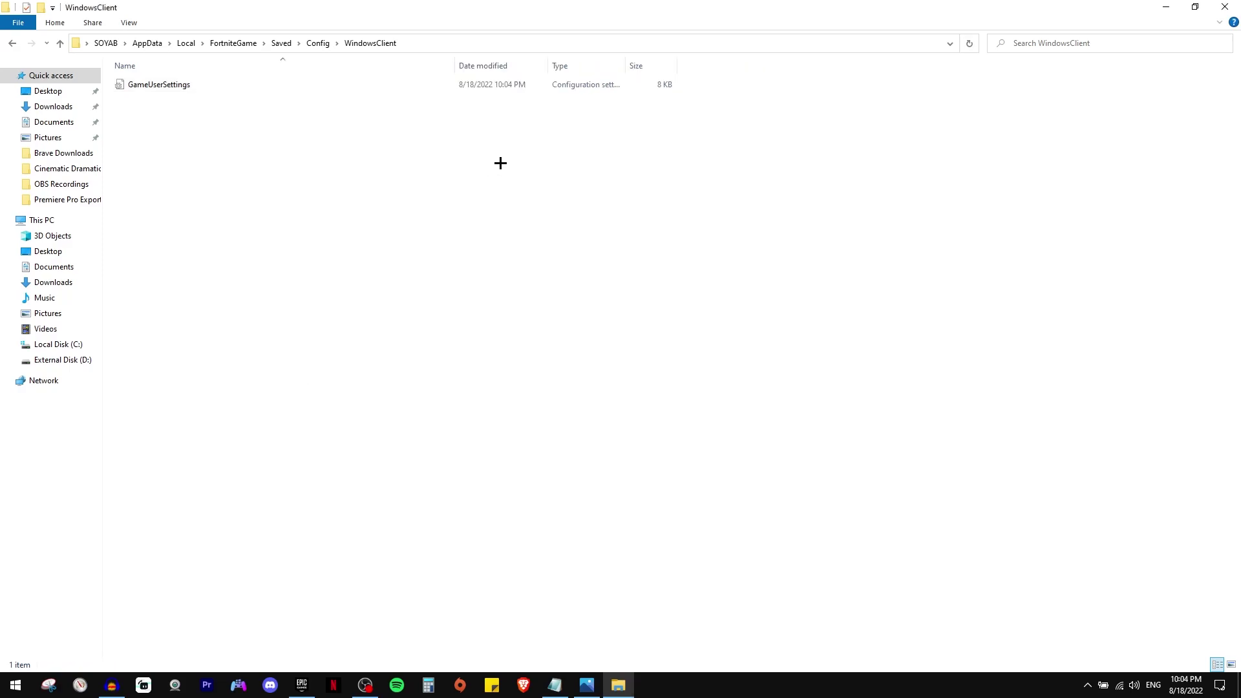
click(178, 85)
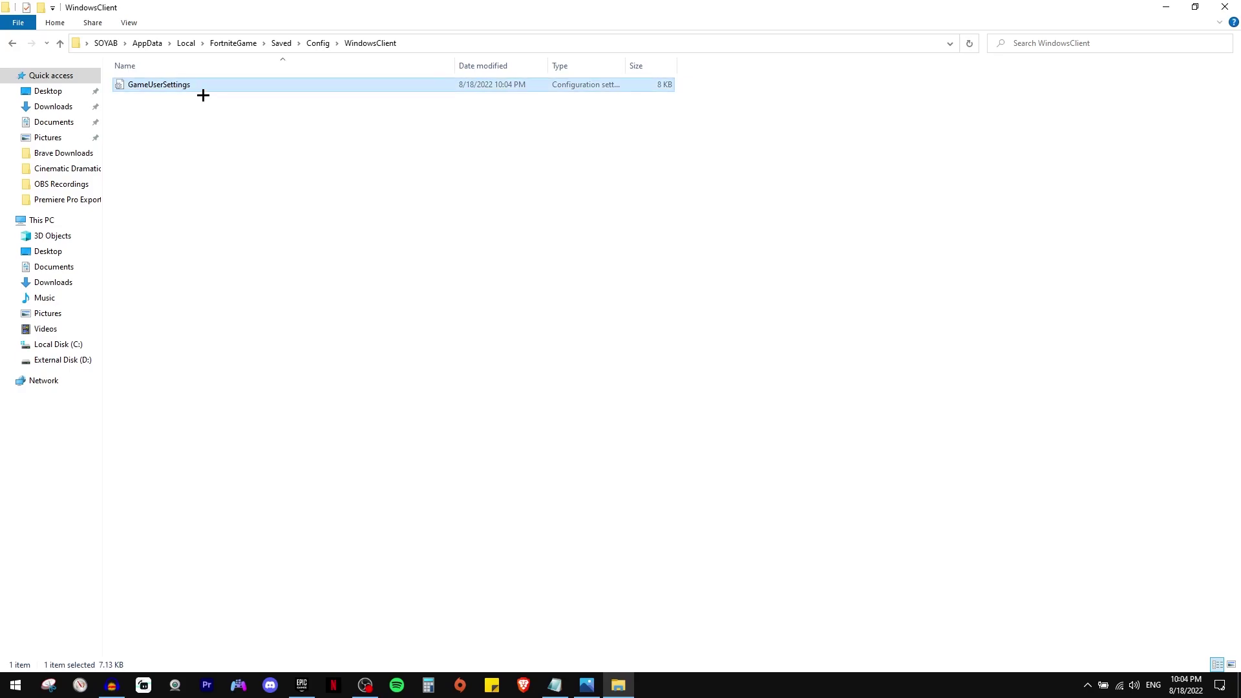
right_click(204, 84)
click(327, 448)
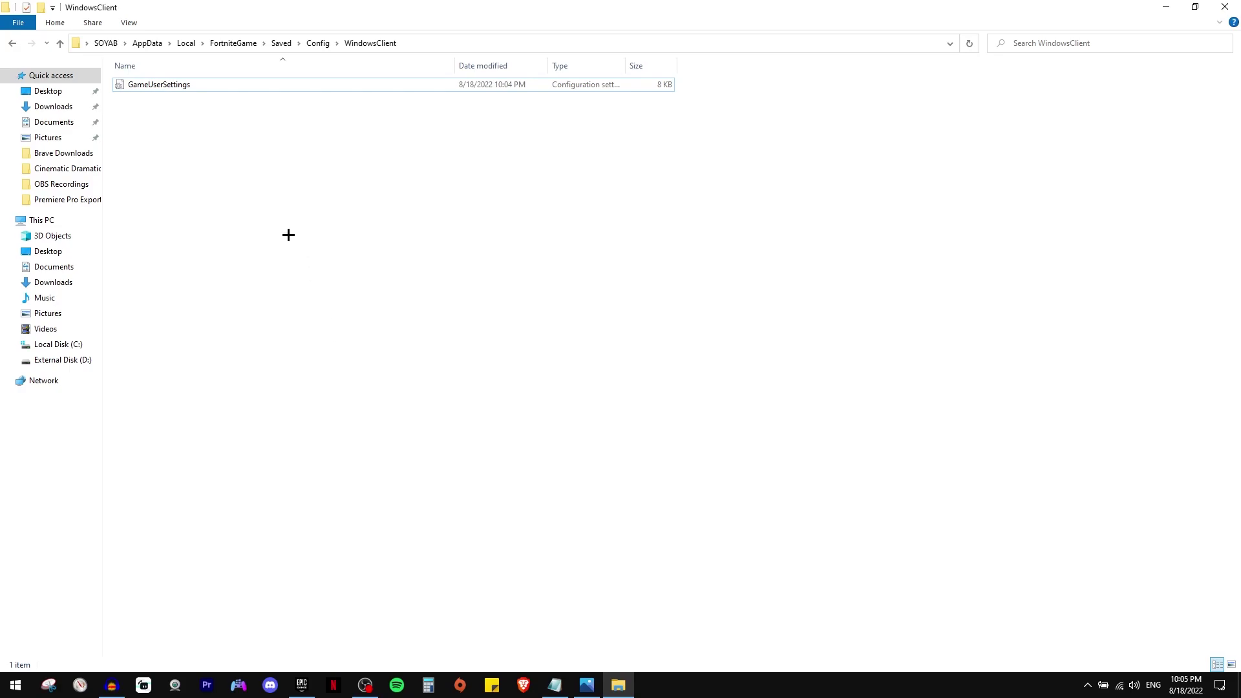
right_click(193, 86)
click(332, 278)
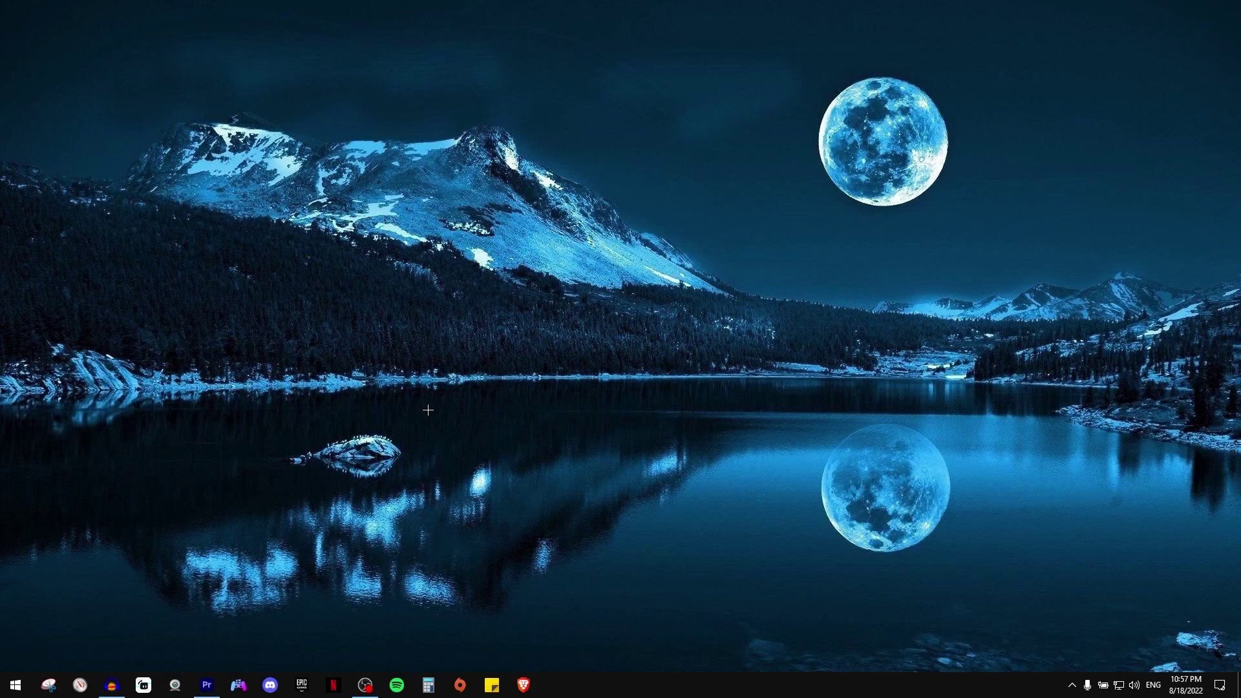
Untick Enhance pointer precision under Mouse Properties > Pointer Options and apply.
key(super)
text(mouse)
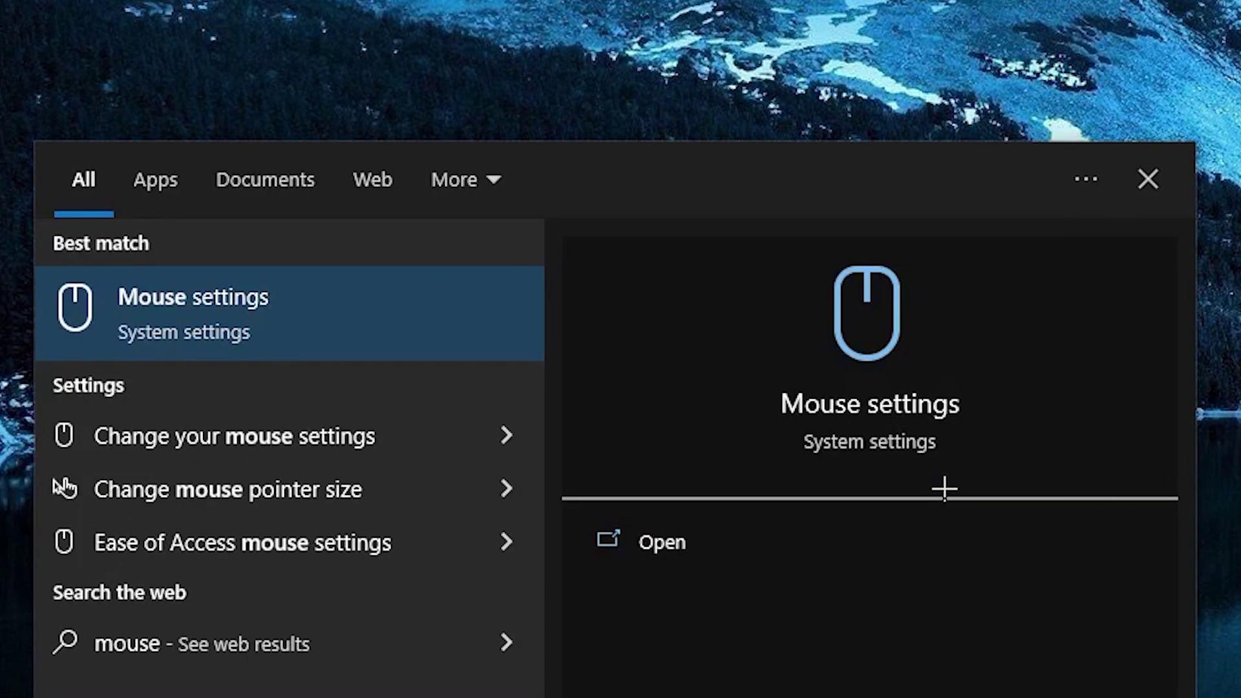
click(282, 297)
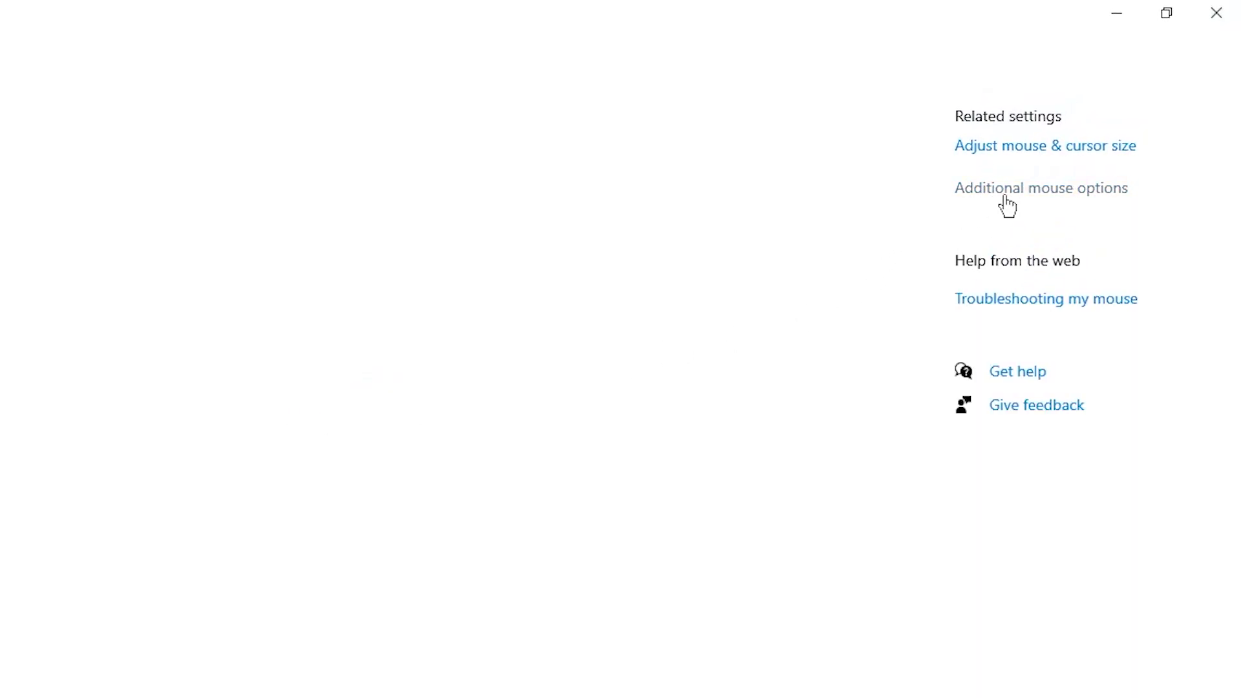
click(1006, 196)
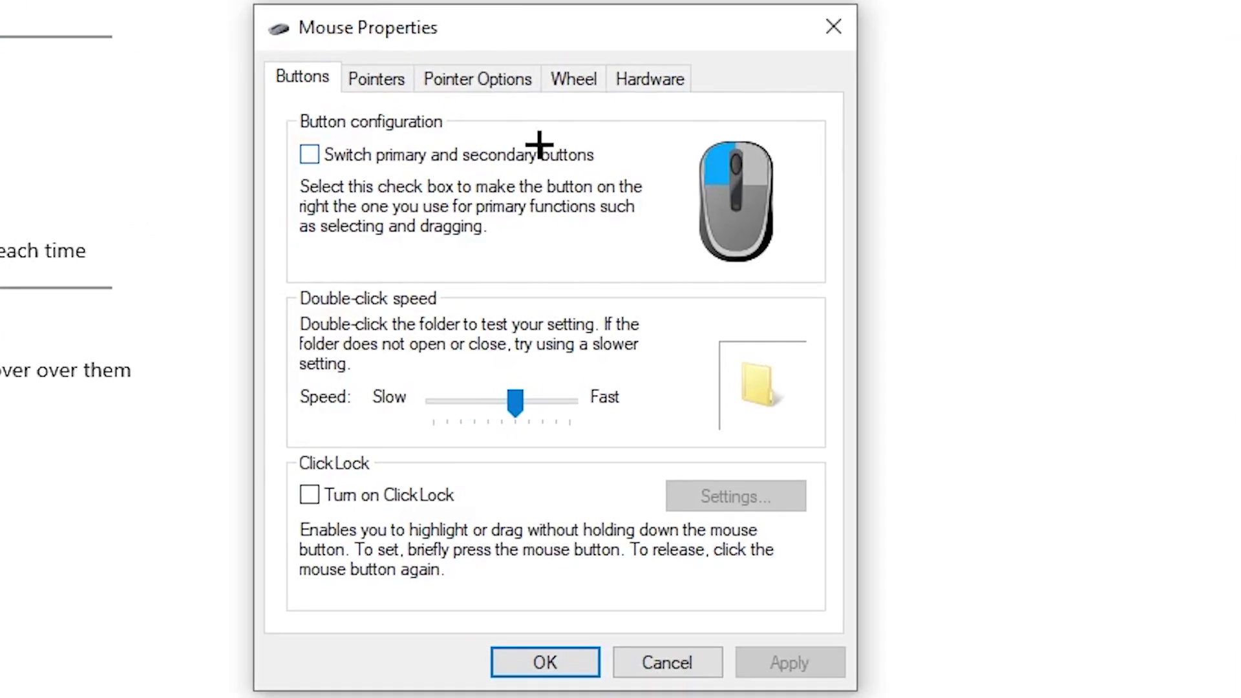
click(490, 82)
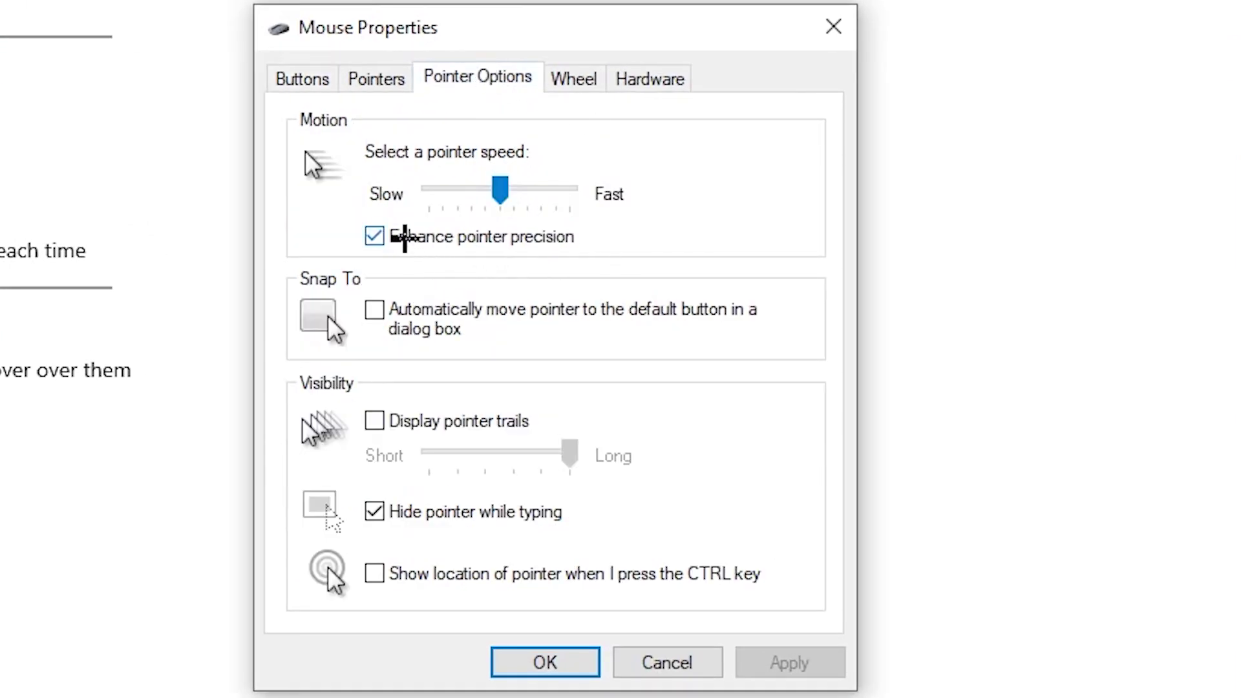
click(452, 242)
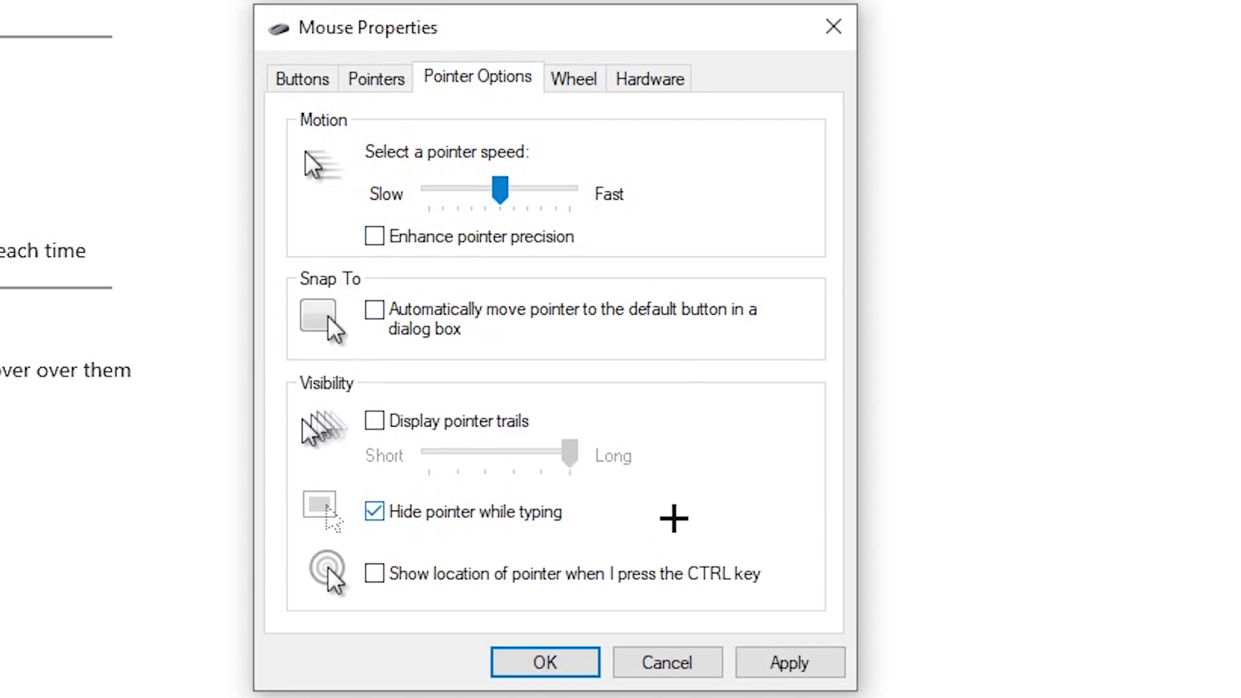
click(804, 664)
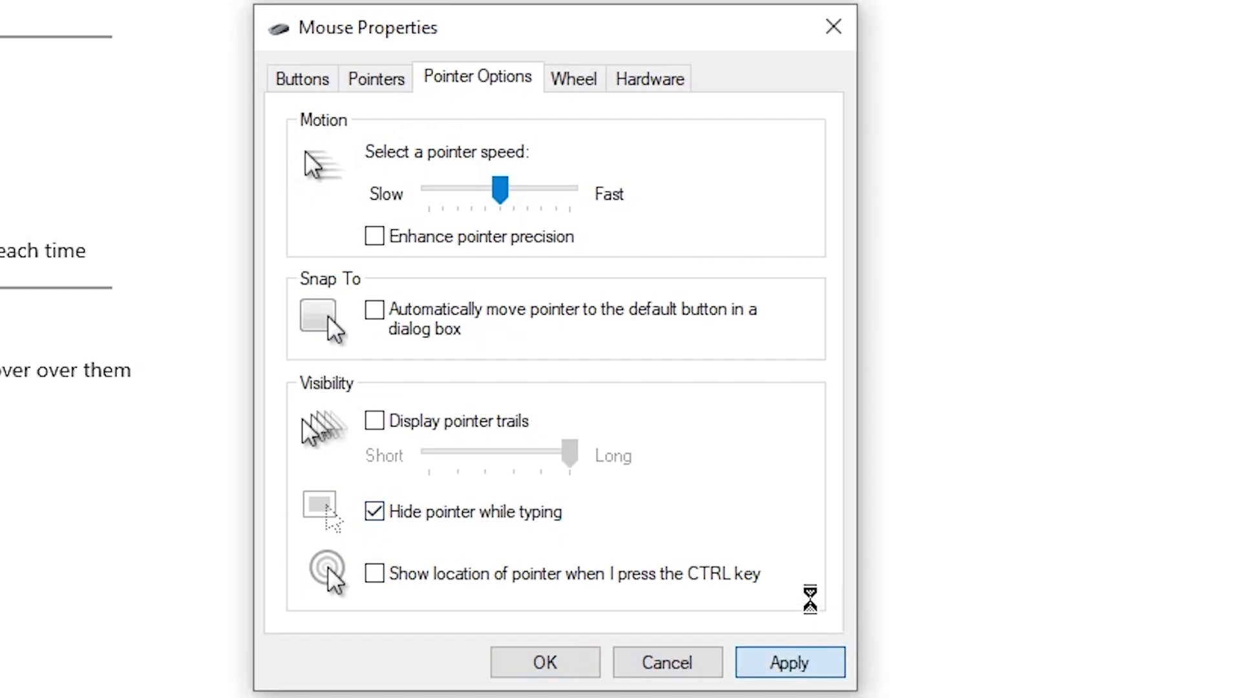